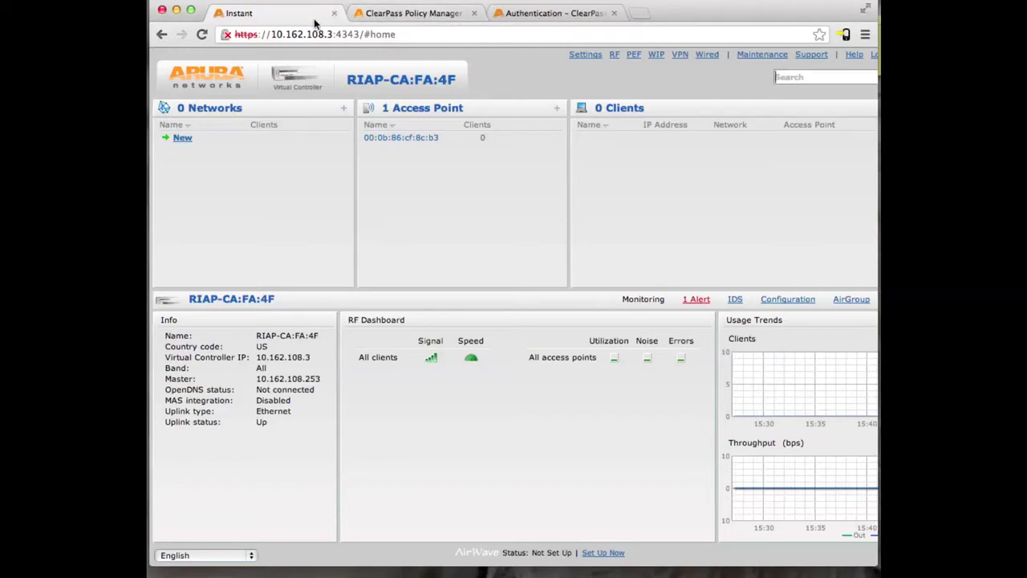
Check the ClearPass Policy Manager and Guest authentication pages, then return to the Instant dashboard.
click(374, 18)
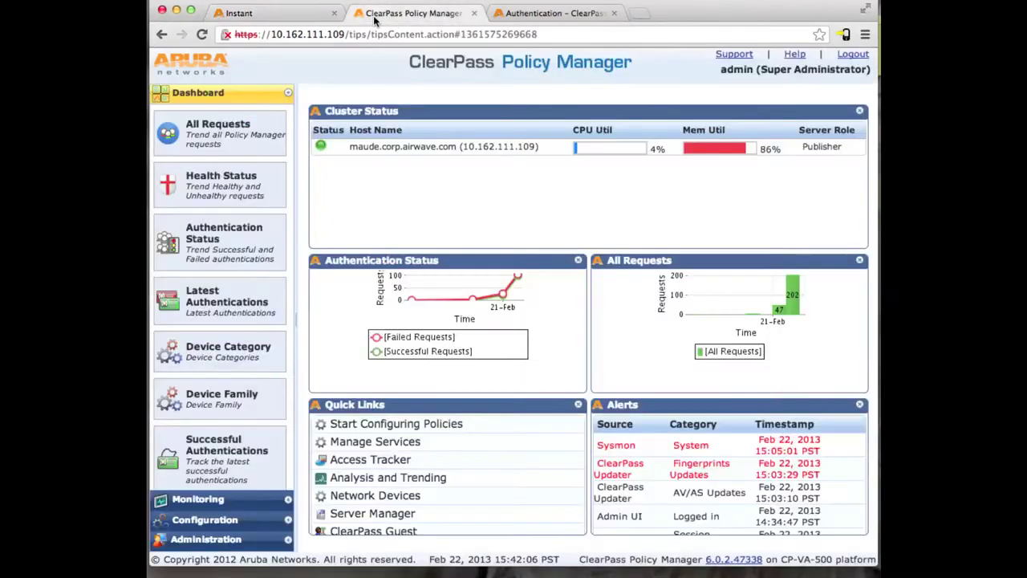
click(532, 17)
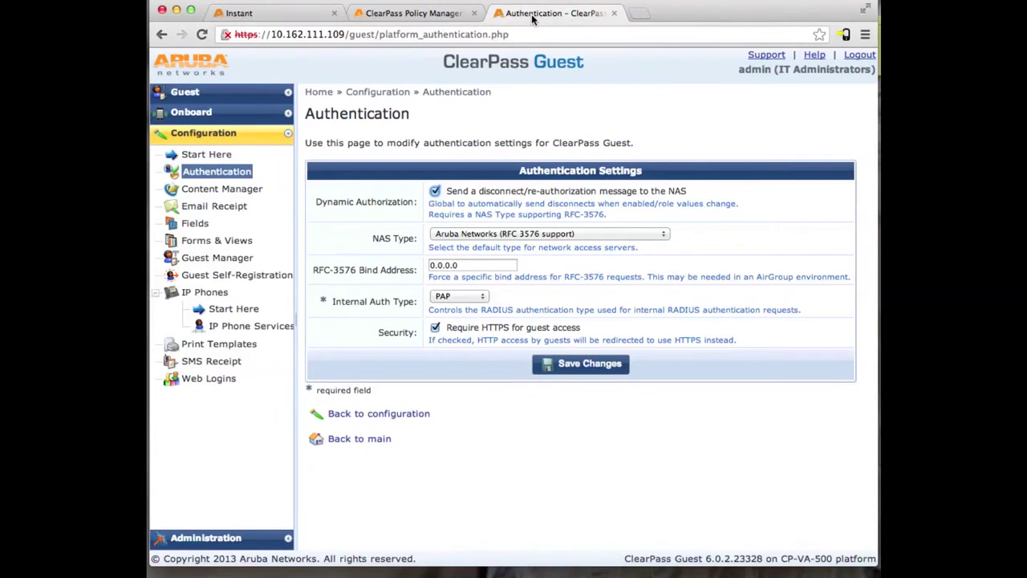
click(259, 13)
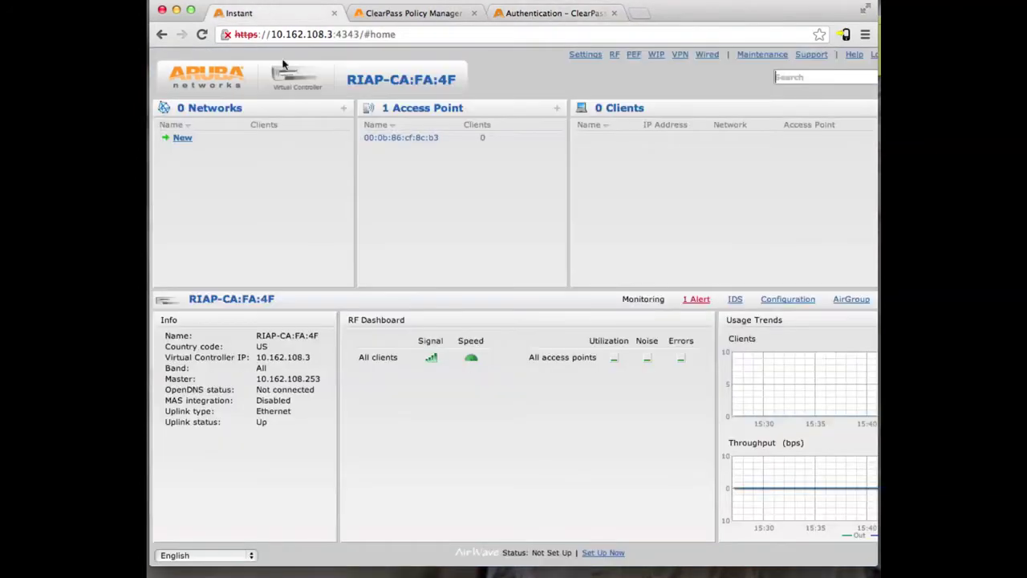
Set virtual controller IP 10.162.108.3, enable dynamic RADIUS proxy, NTP 0.centos.ntp.org, Pacific-Time UTC-08.
click(581, 56)
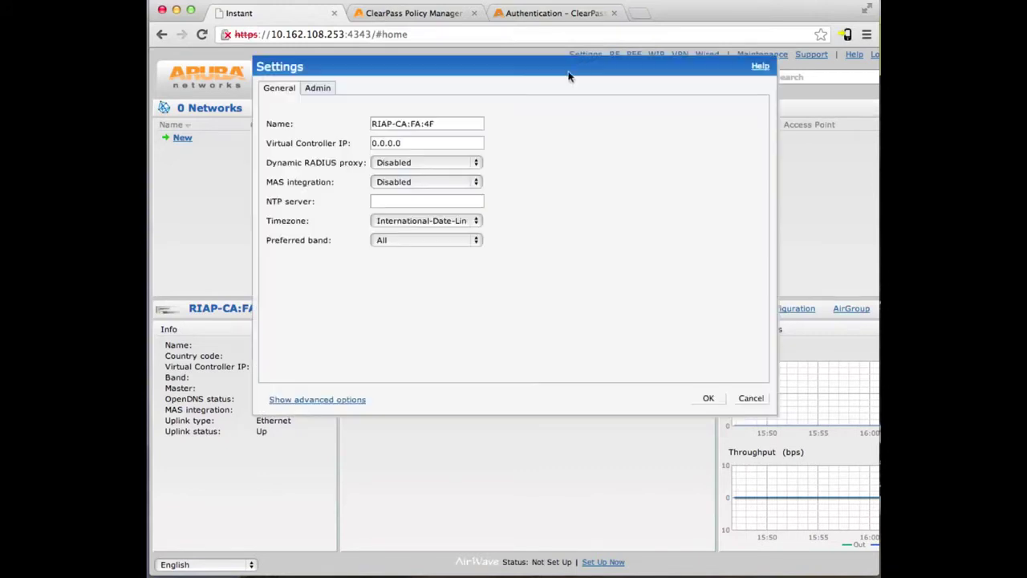
double_click(422, 142)
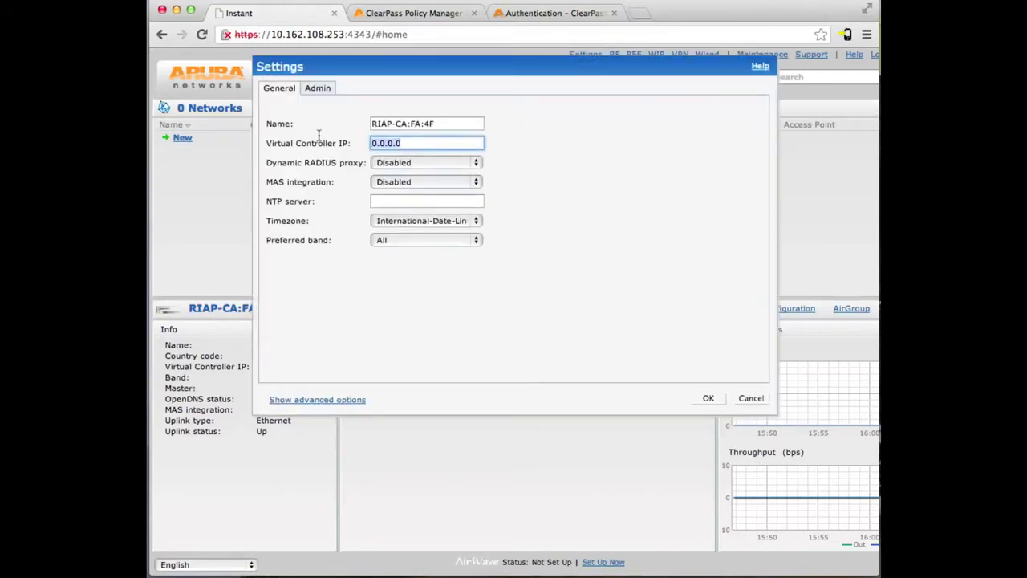
text(10.162.108.2)
click(389, 163)
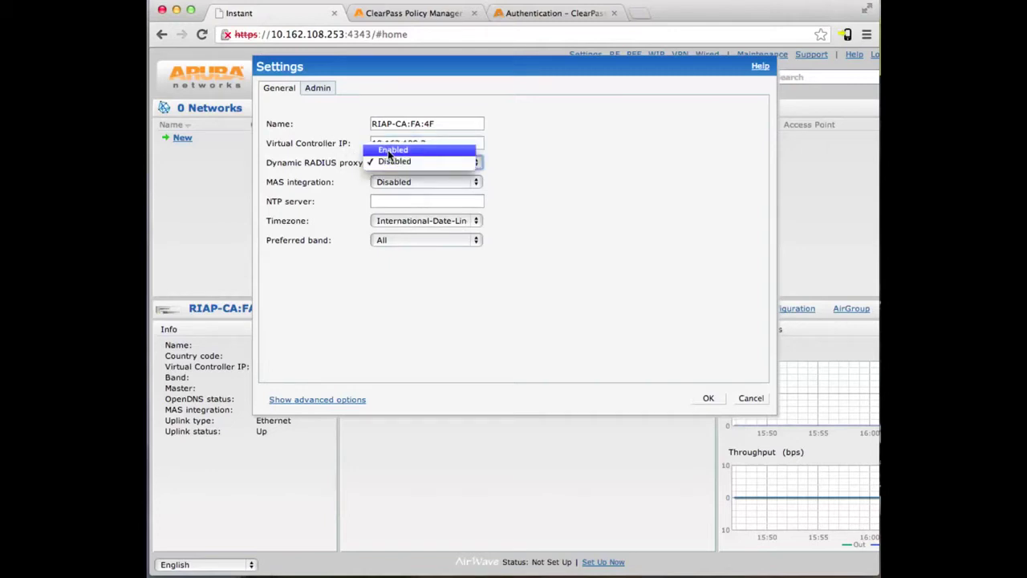
click(390, 153)
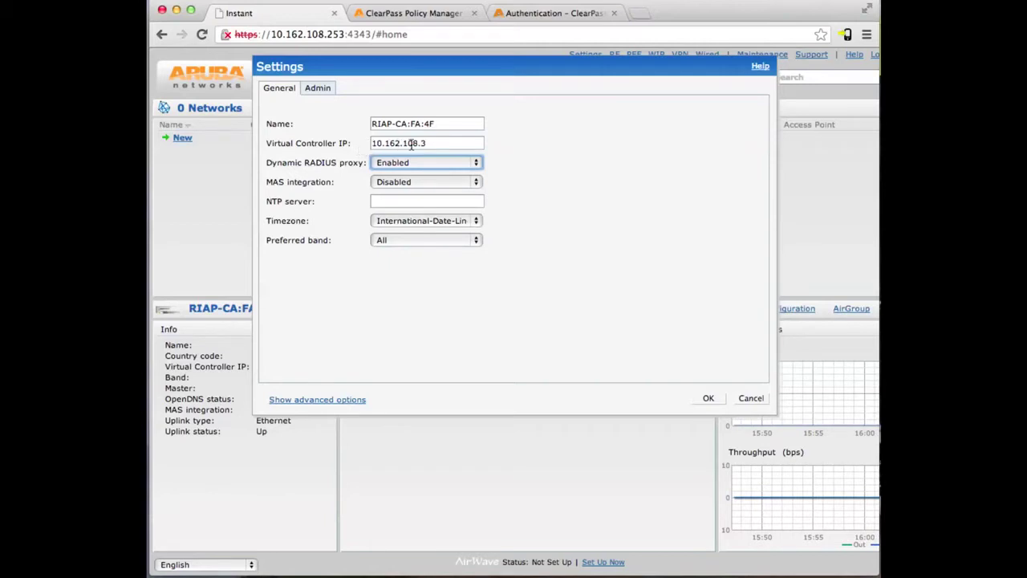
click(422, 200)
text(0.centos.ntp.org)
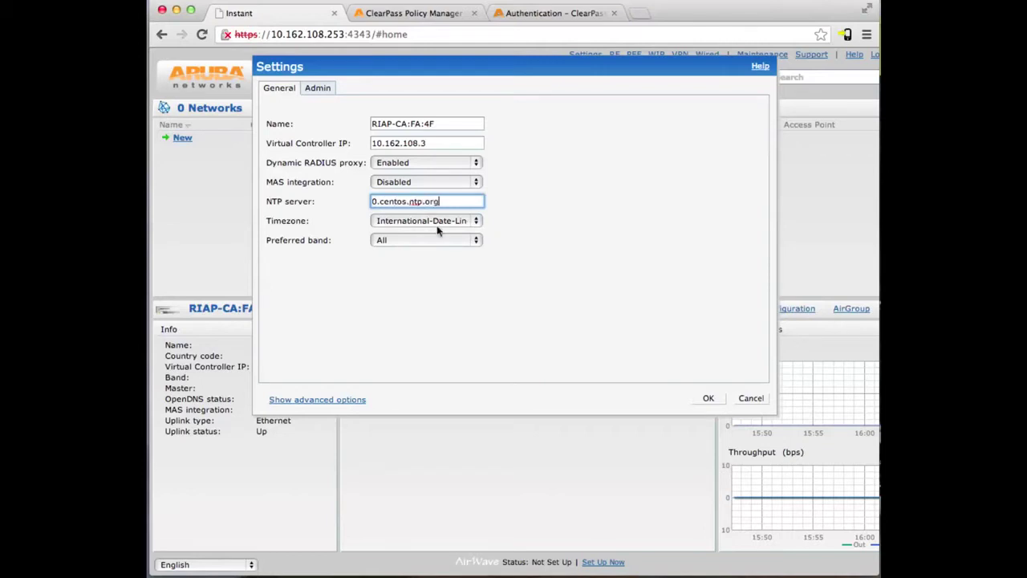
click(437, 227)
click(448, 278)
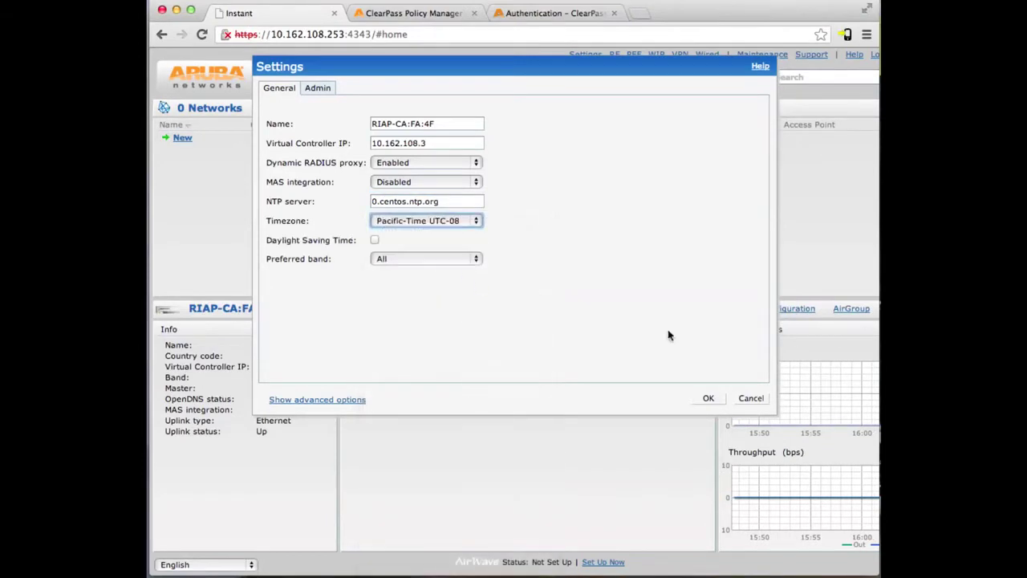
click(709, 398)
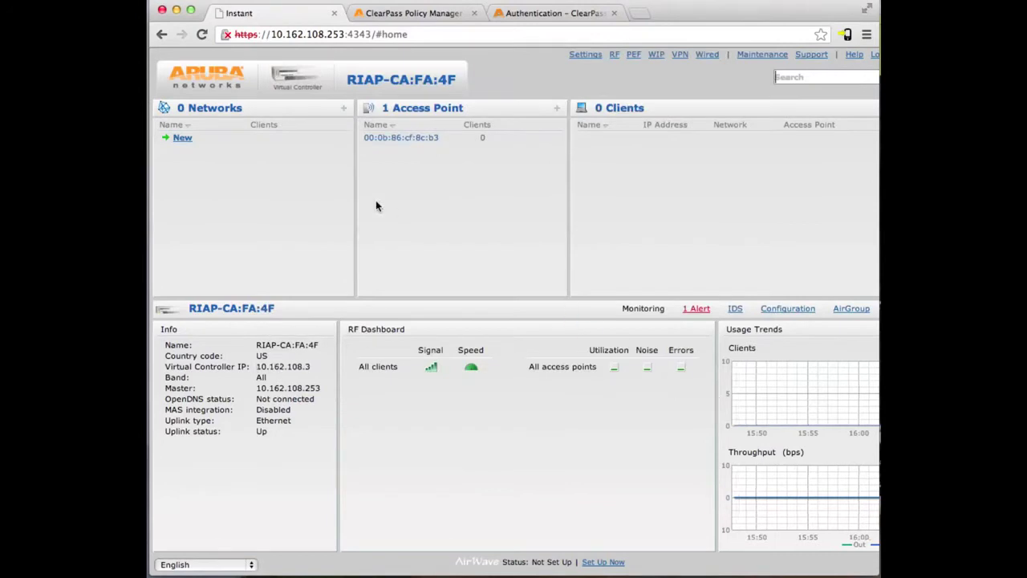
Create WLAN 'guest' with Guest usage and a 512 kbps per-user bandwidth limit.
click(184, 141)
text(guest)
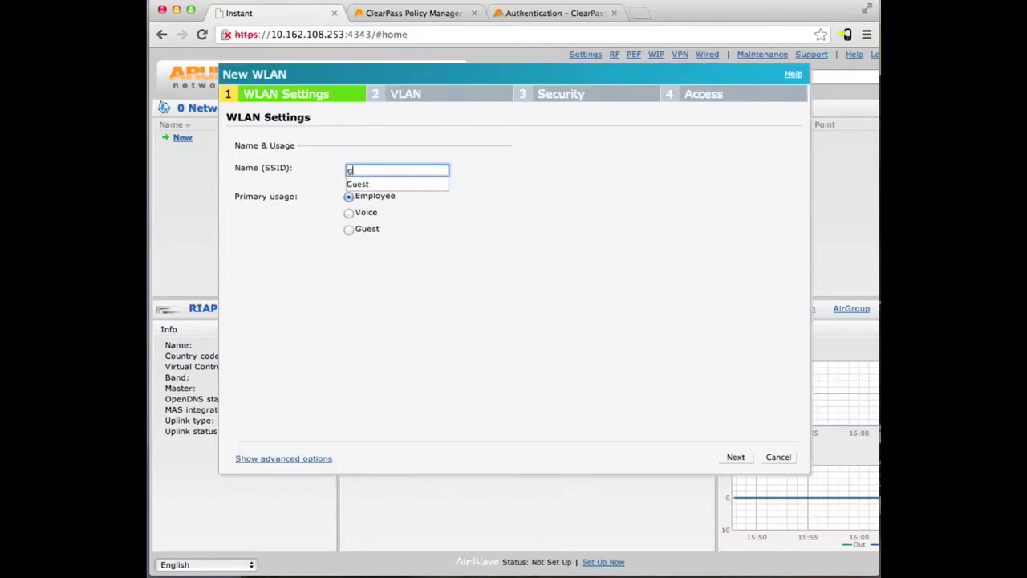
click(377, 193)
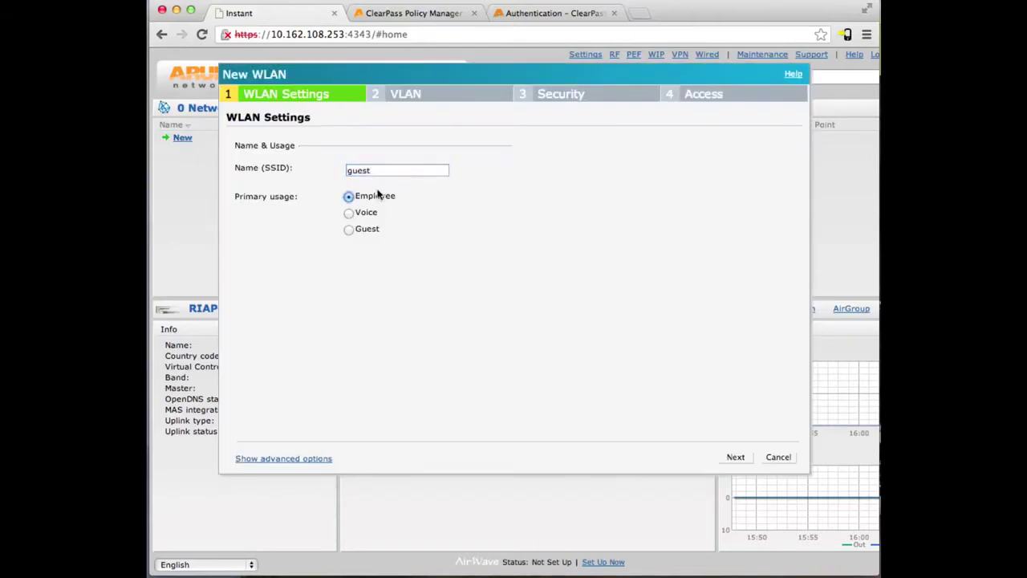
click(348, 230)
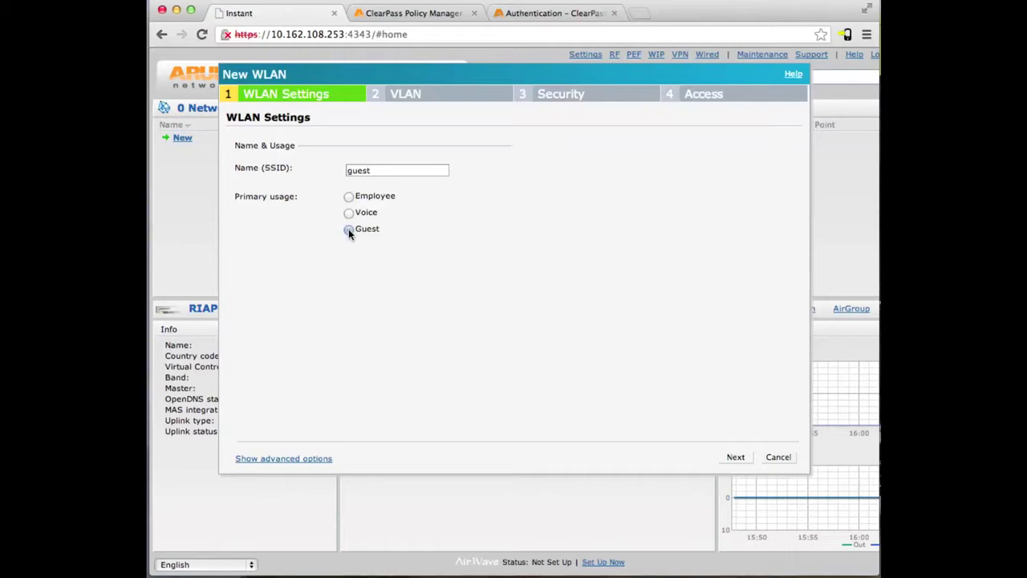
click(270, 459)
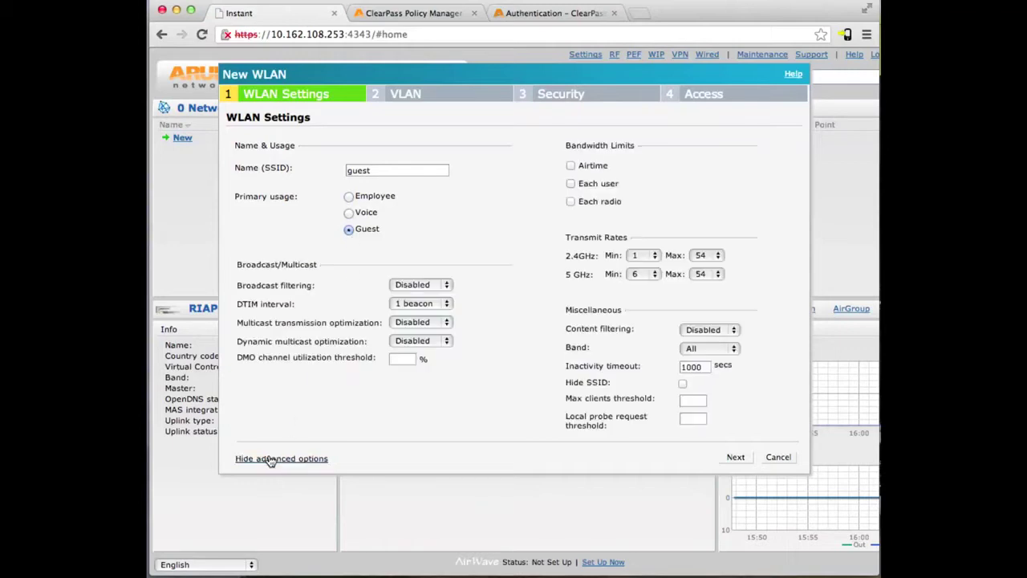
click(571, 184)
text(512)
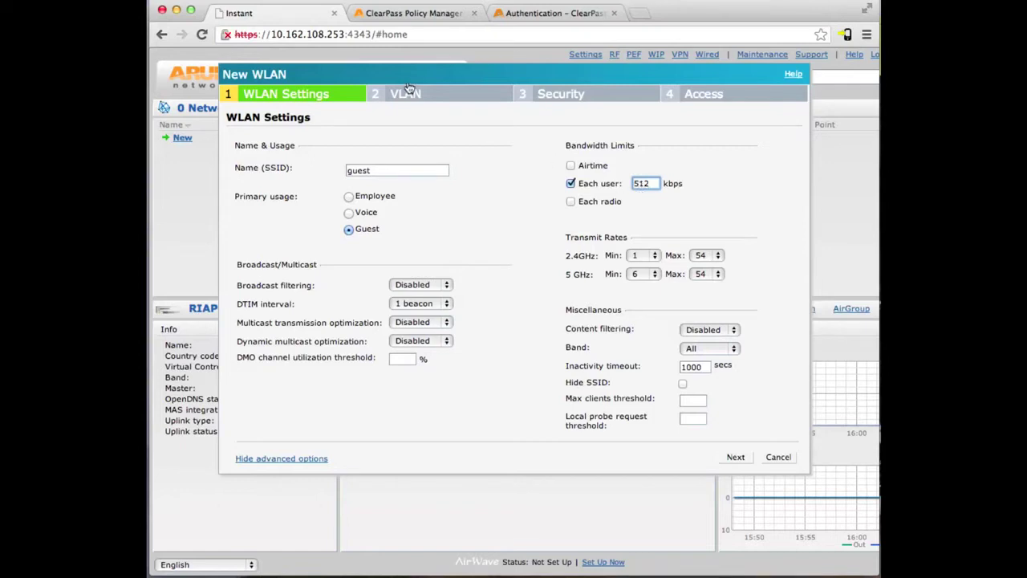
click(736, 457)
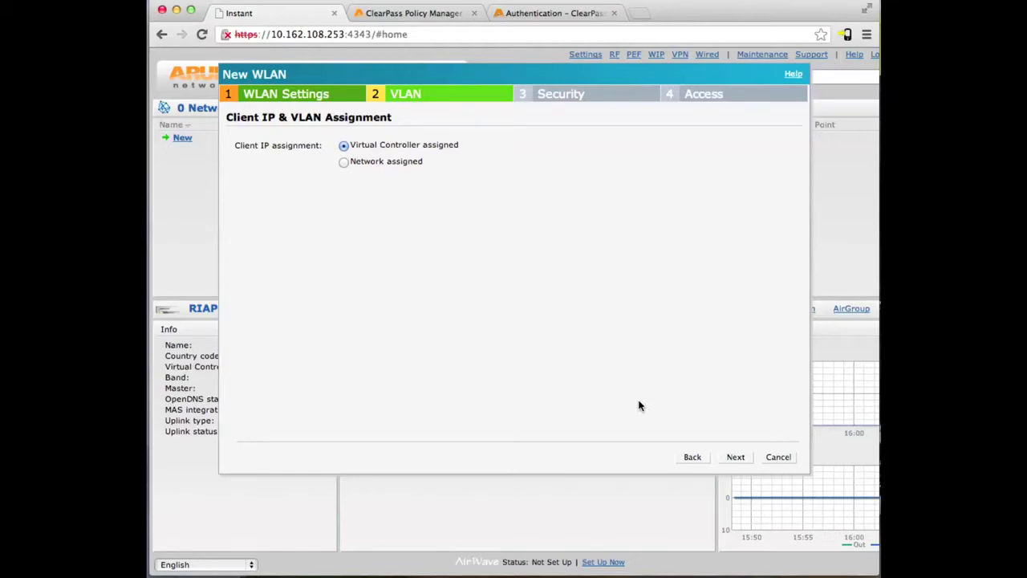
Set the splash page type to External - RADIUS Server and choose a new Auth server 1.
click(732, 459)
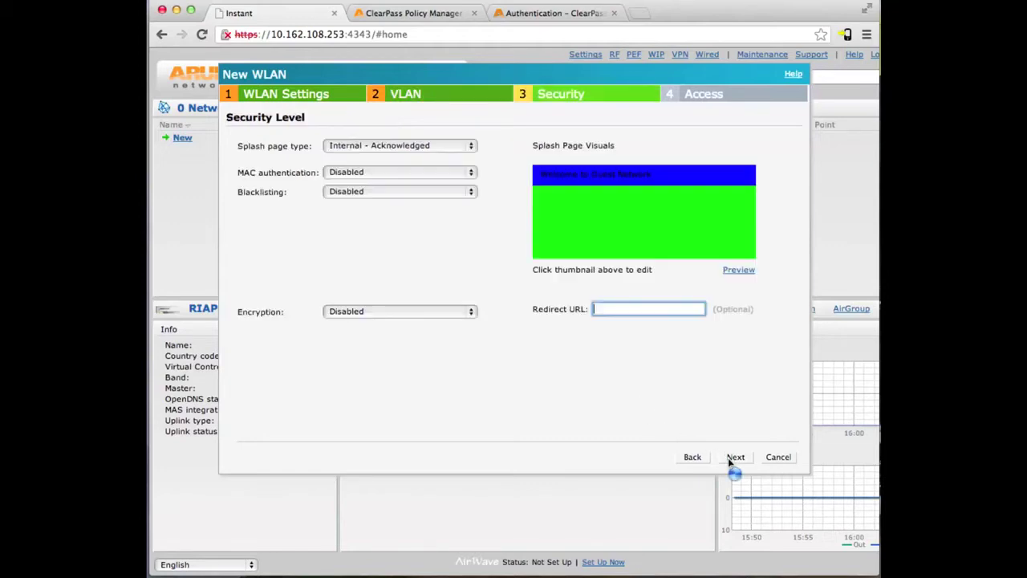
click(405, 145)
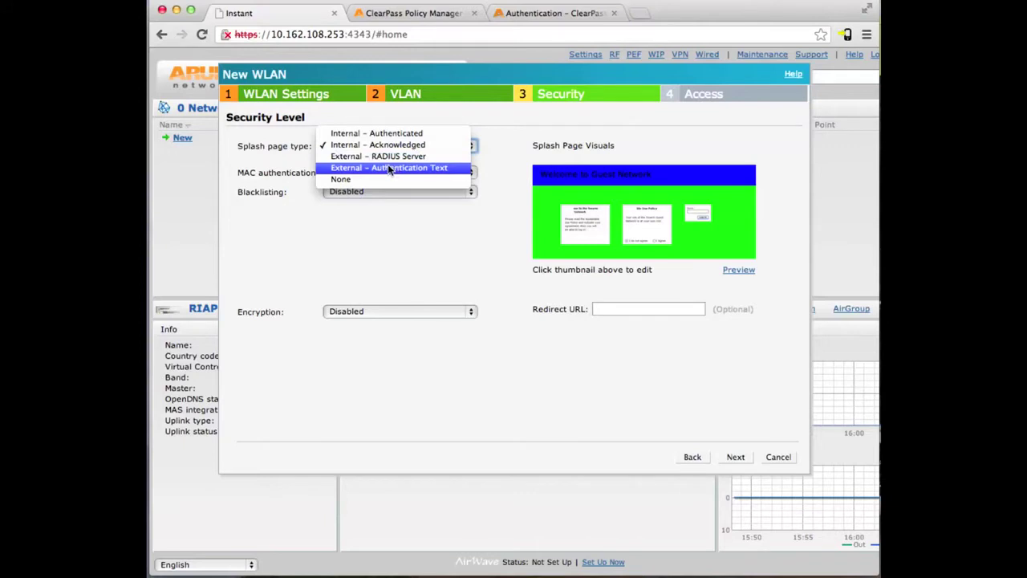
click(389, 156)
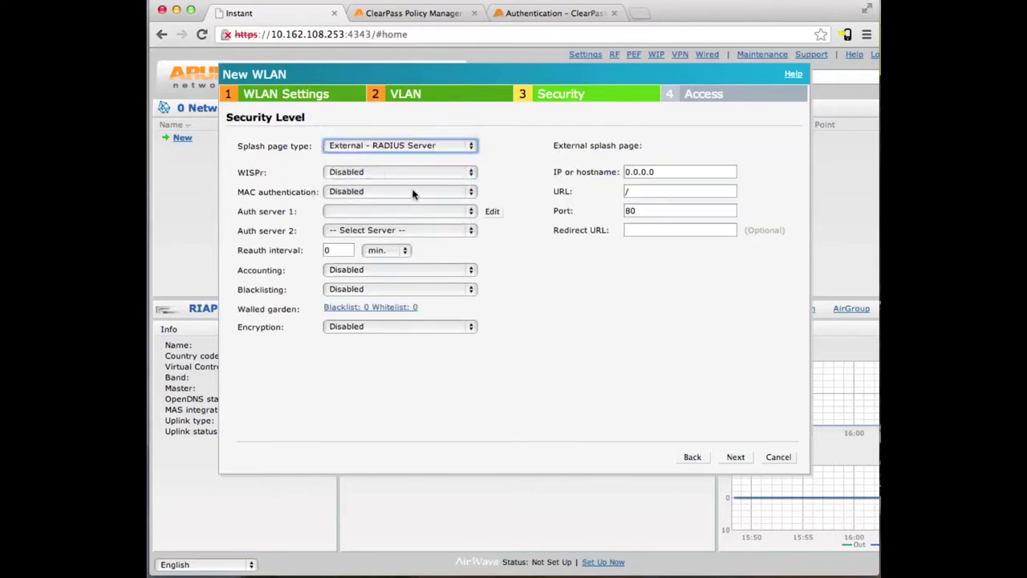
click(406, 212)
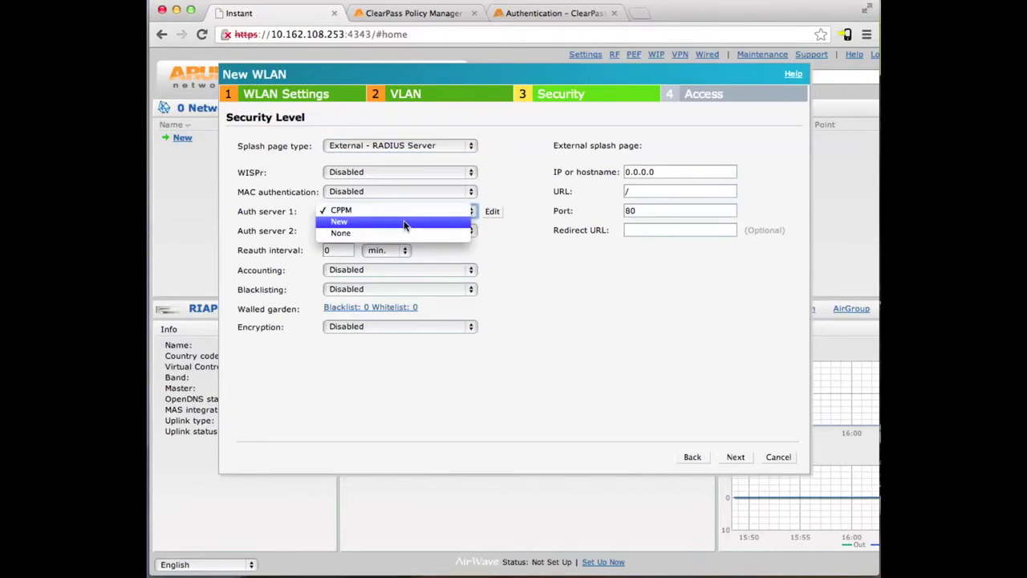
click(404, 222)
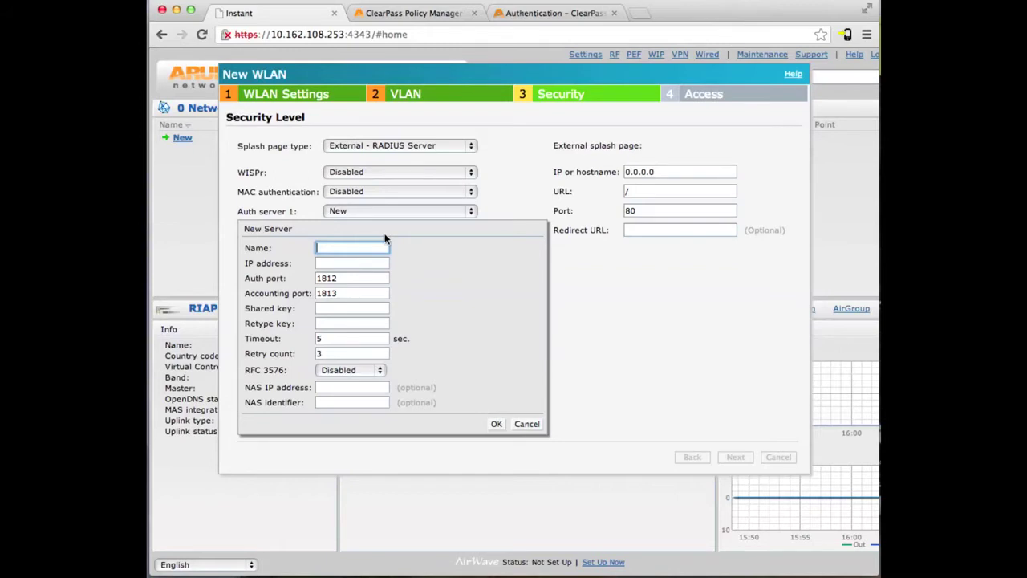
Name the new server CPPM at 10.162.111.109 and enter its shared key twice.
text(CPPM)
key(Tab)
text(10.162.111.109)
key(Tab)
key(Tab)
key(Tab)
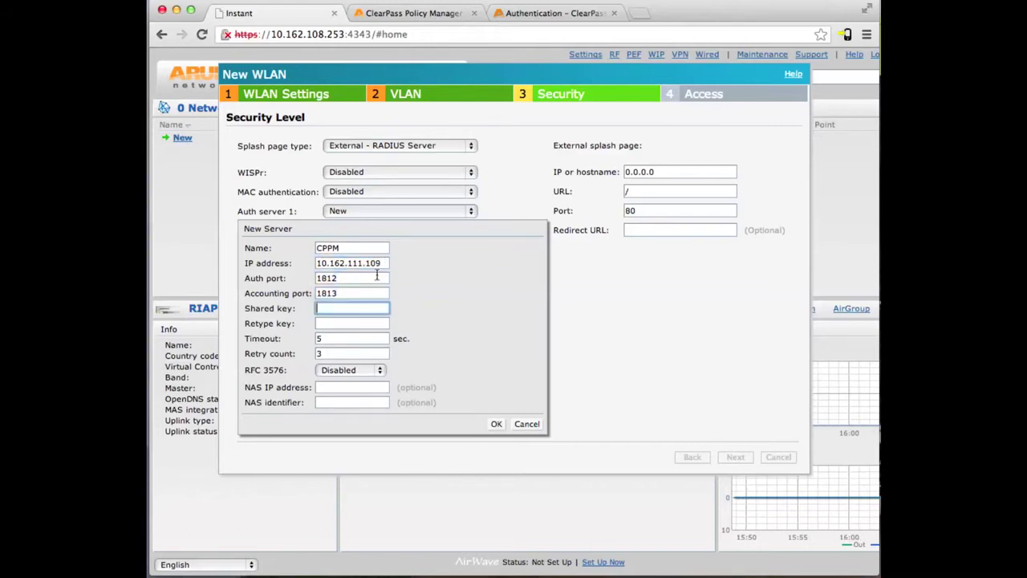
text(aruba123)
key(Tab)
text(aruba123)
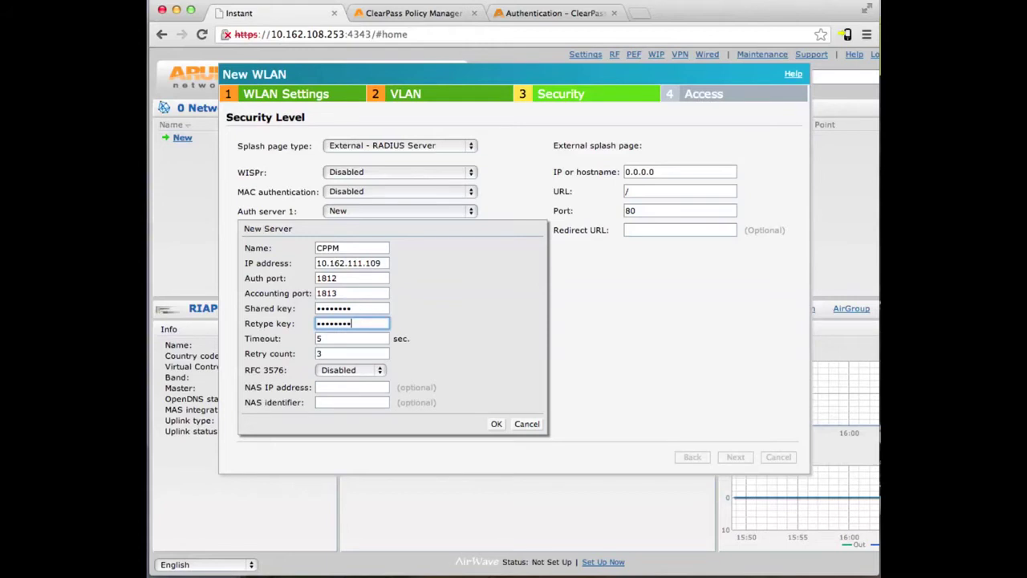
Enable RFC 3576 and set NAS IP 10.162.108.3 and NAS identifier 'IAP Cluster'.
click(337, 369)
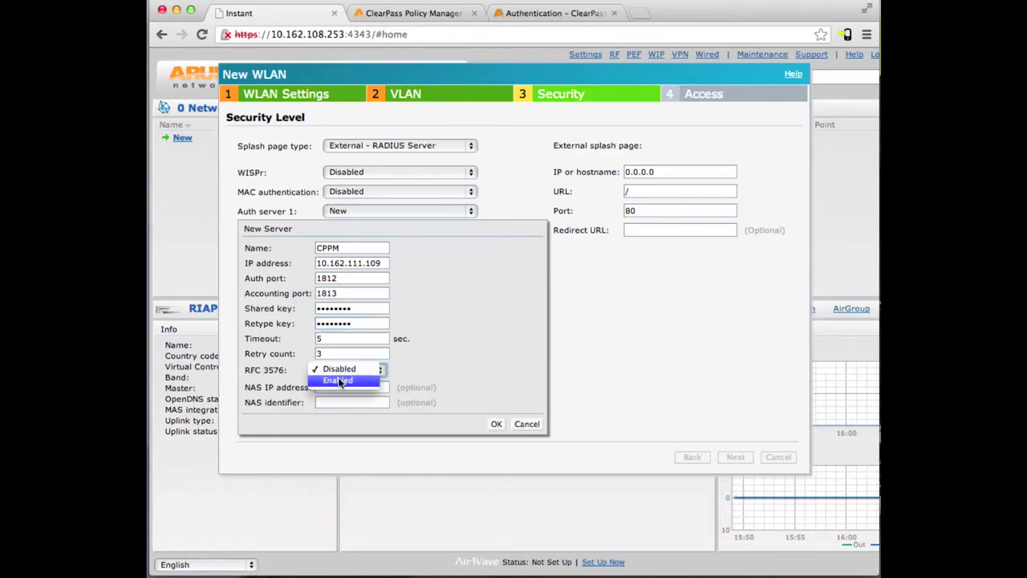
click(338, 379)
click(335, 389)
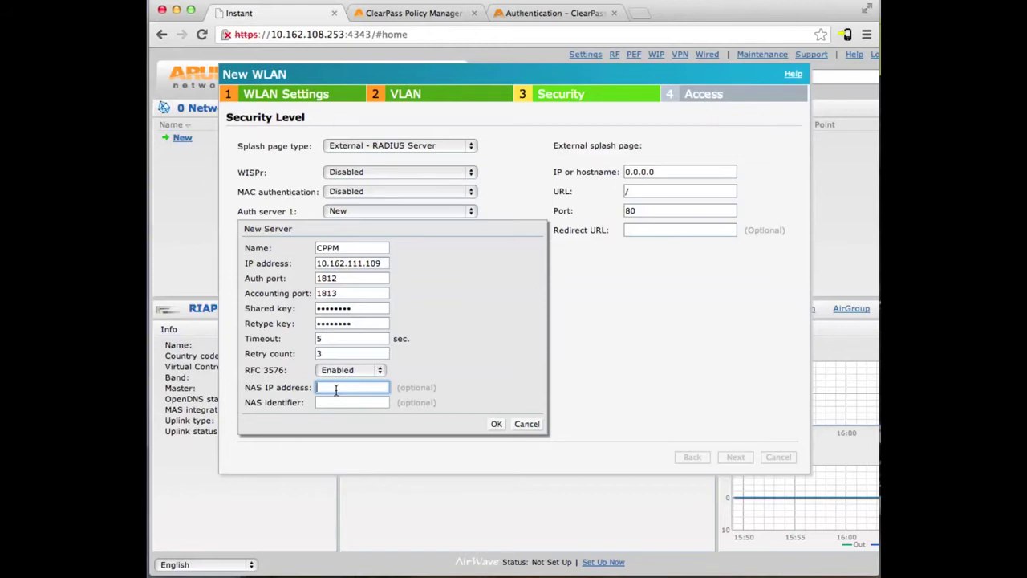
text(10.162.108.3)
click(352, 402)
text(IAP )
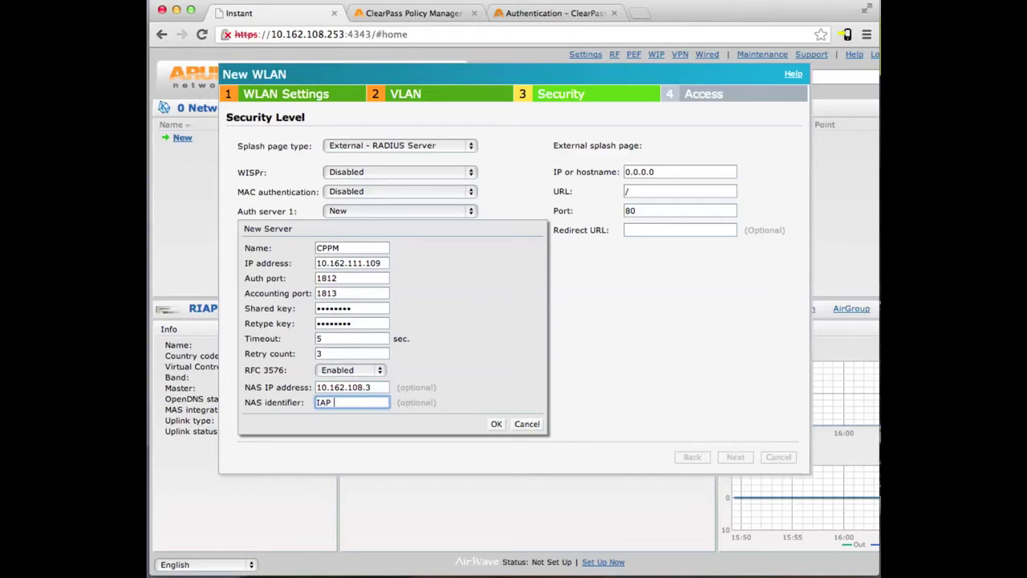
text(Cluster)
Save the CPPM server and enable accounting with an interval of 10.
click(495, 423)
click(430, 270)
click(429, 282)
click(350, 289)
key(BackSpace)
text(10)
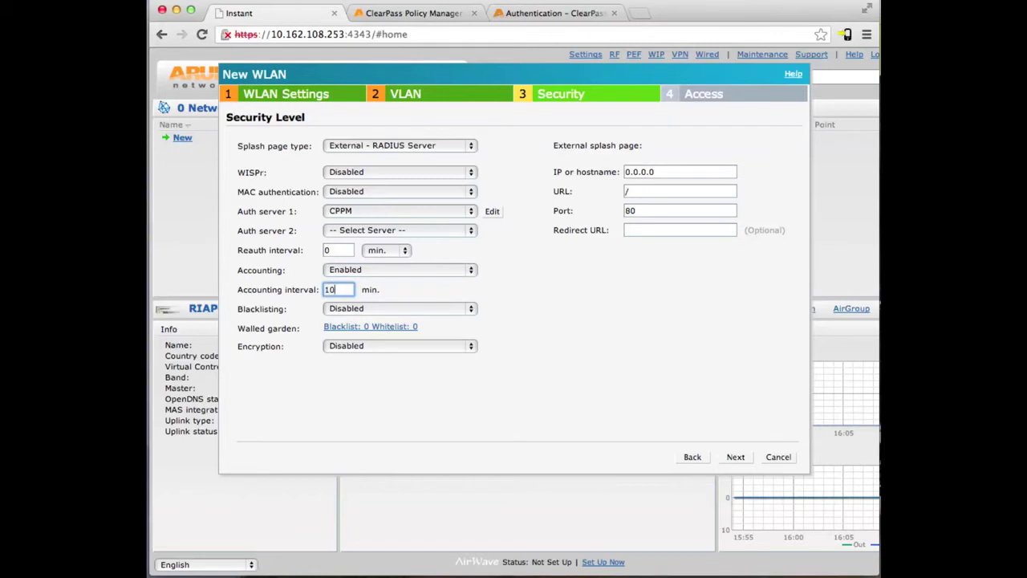
Point the external splash page at 10.162.111.109, URL /guest/login.php, port 80.
drag(687, 173, 579, 168)
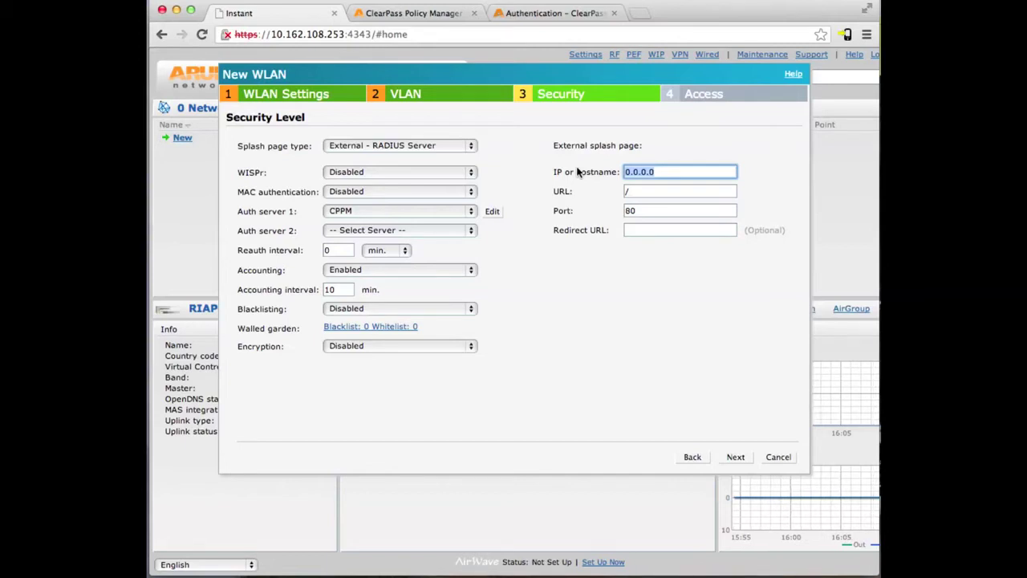
text(10.162.111.109)
click(679, 191)
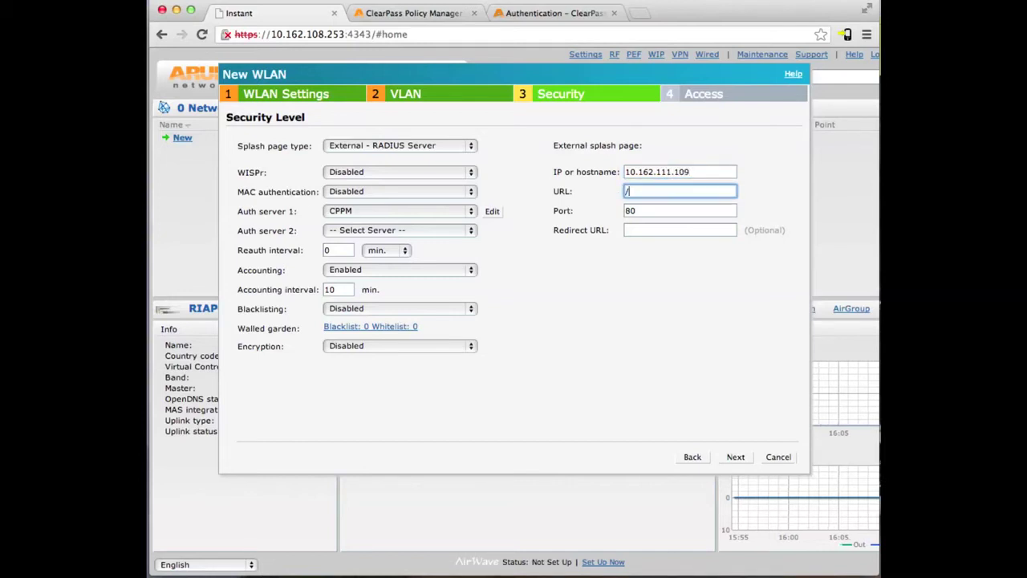
text(guest/login.php)
click(643, 210)
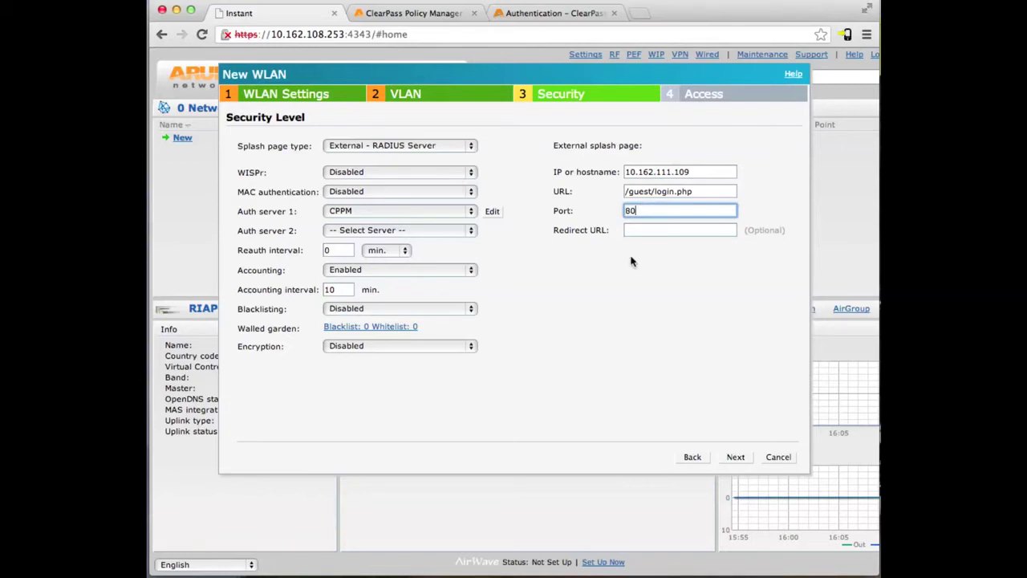
Switch the guest WLAN's access control to role-based.
click(735, 456)
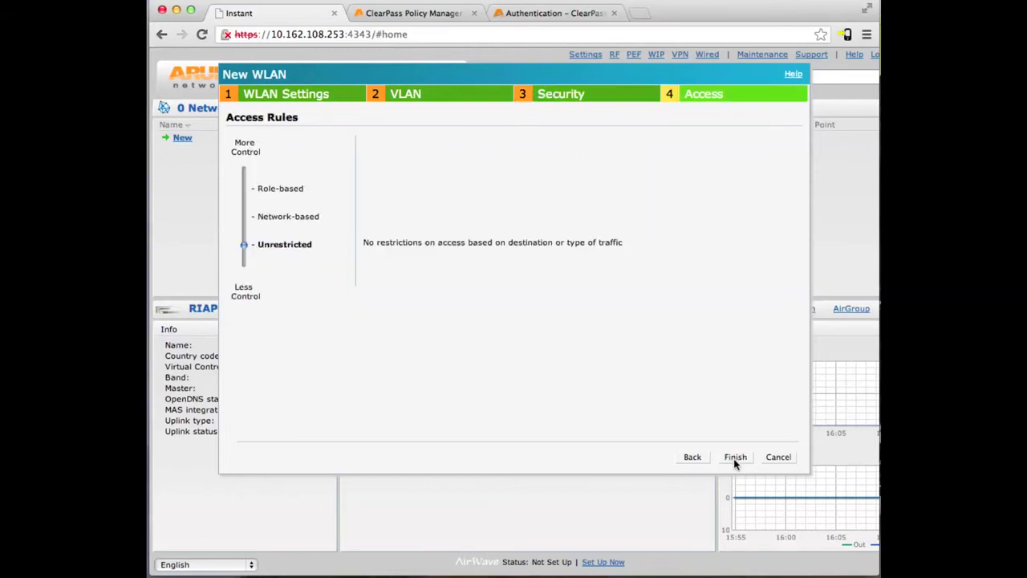
click(246, 189)
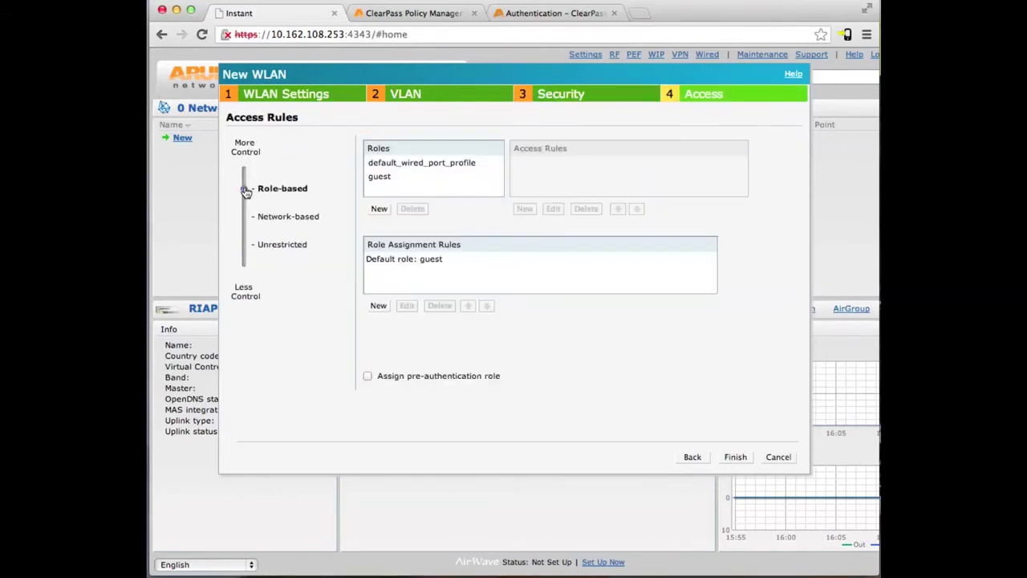
click(383, 177)
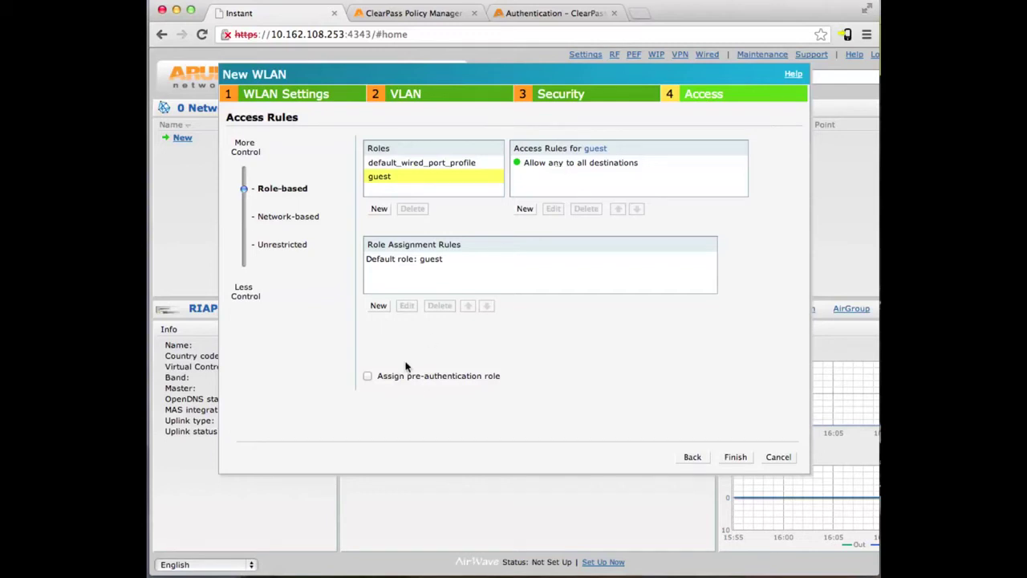
Add a guest_logon role and delete its default allow-any rule.
click(379, 209)
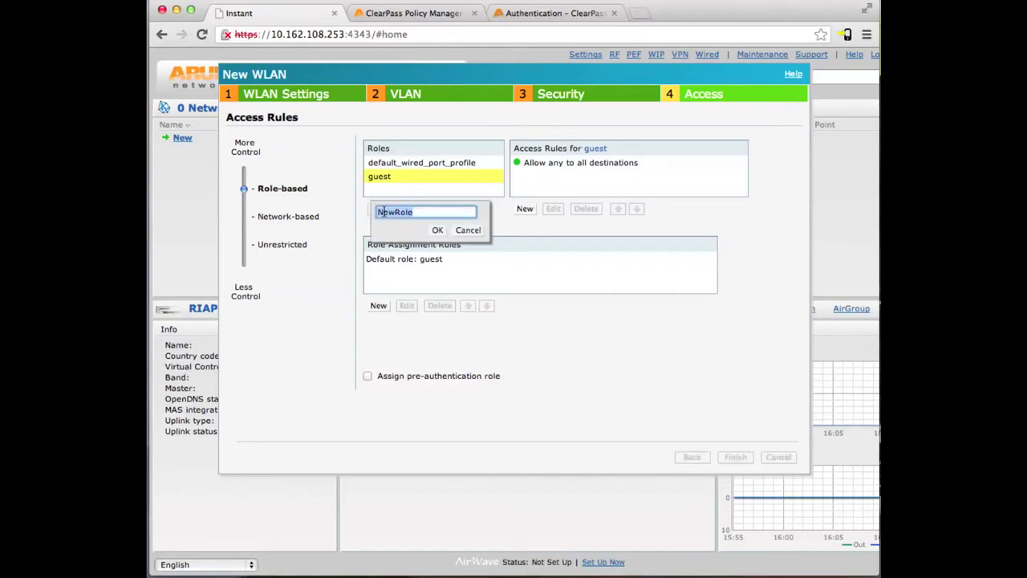
text(guest_logon)
click(438, 230)
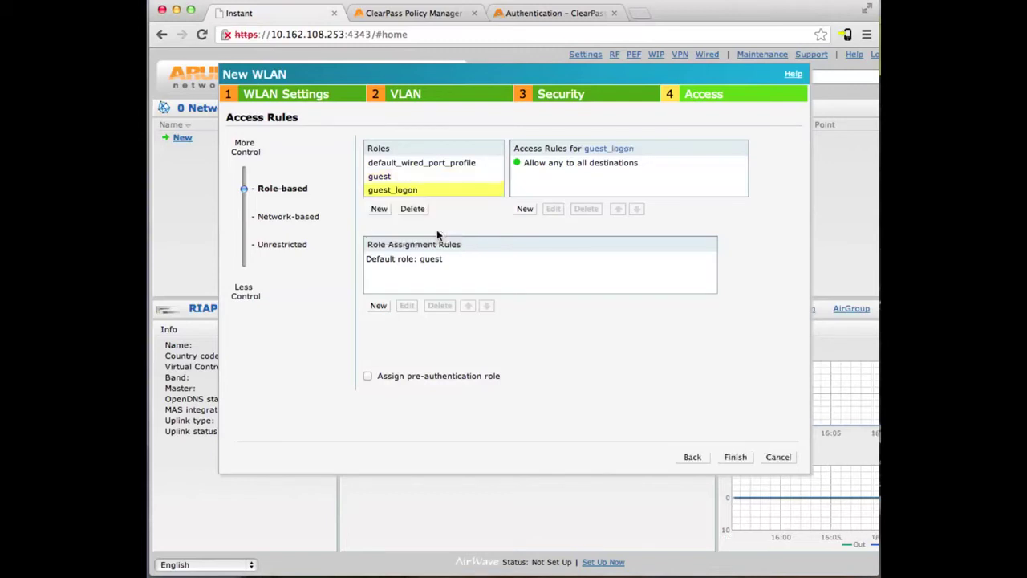
click(538, 165)
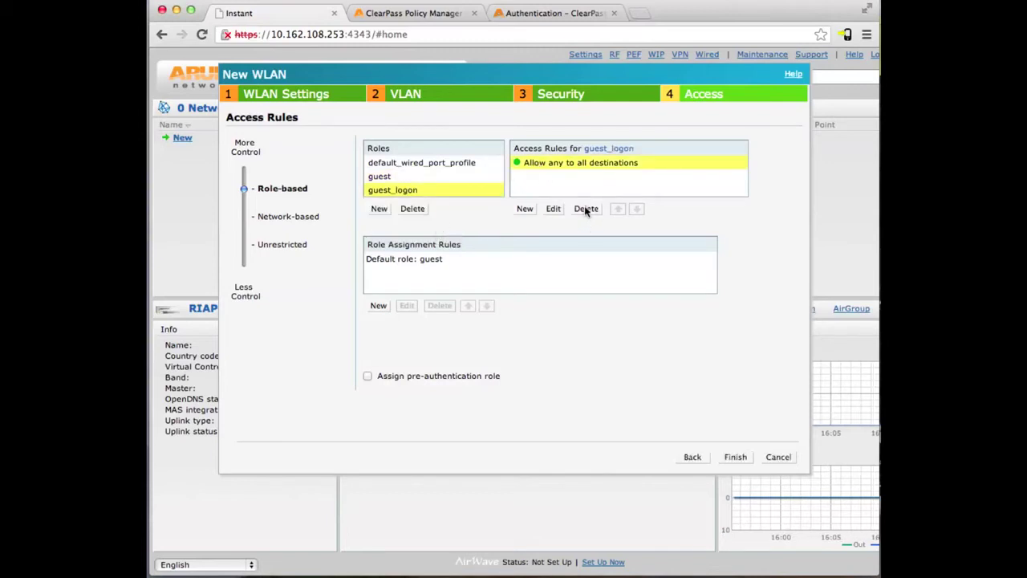
click(583, 208)
click(531, 207)
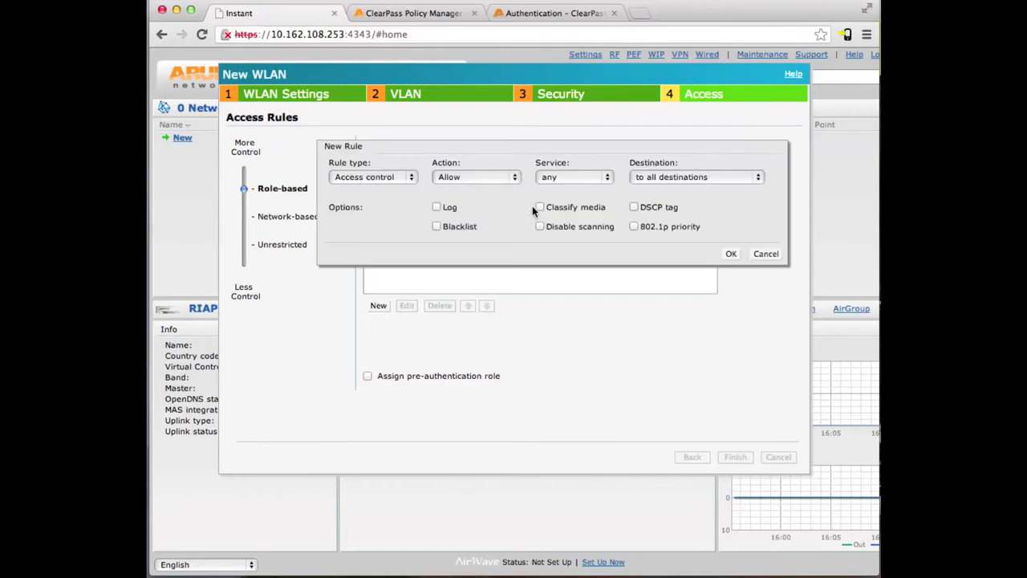
Add a guest_logon access rule allowing http to server 10.162.111.109.
click(404, 177)
click(438, 155)
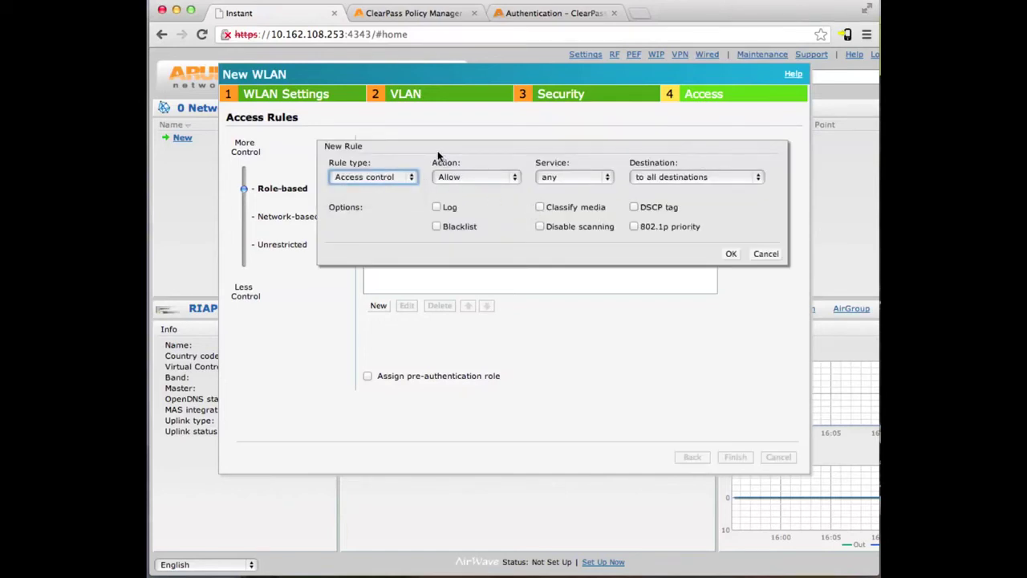
click(576, 178)
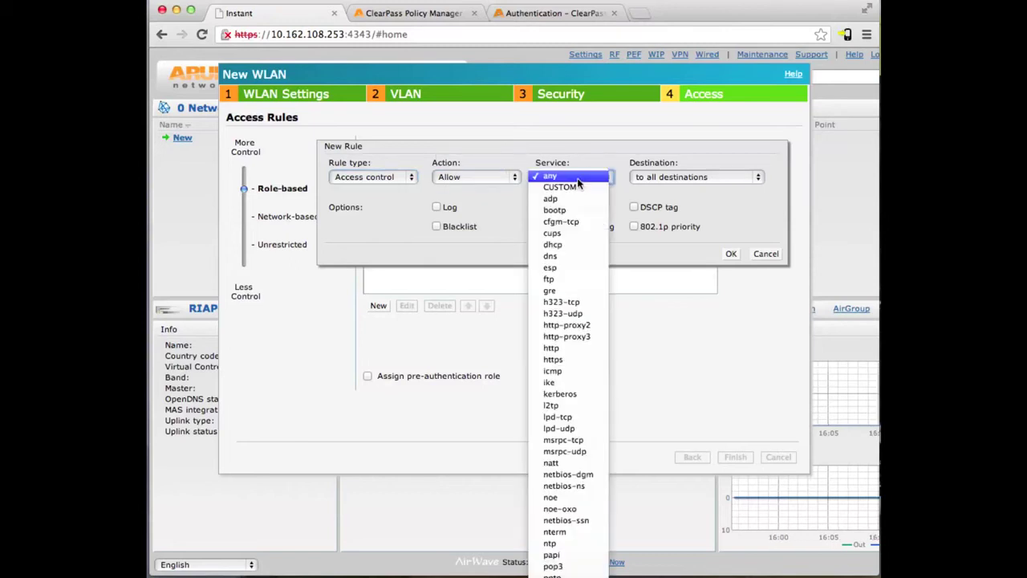
click(567, 349)
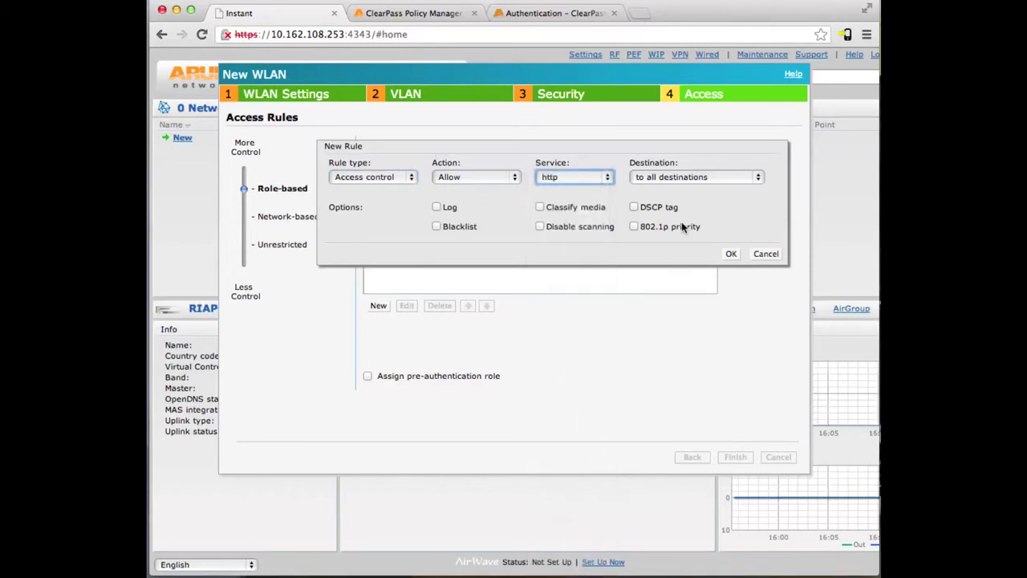
click(666, 177)
click(671, 187)
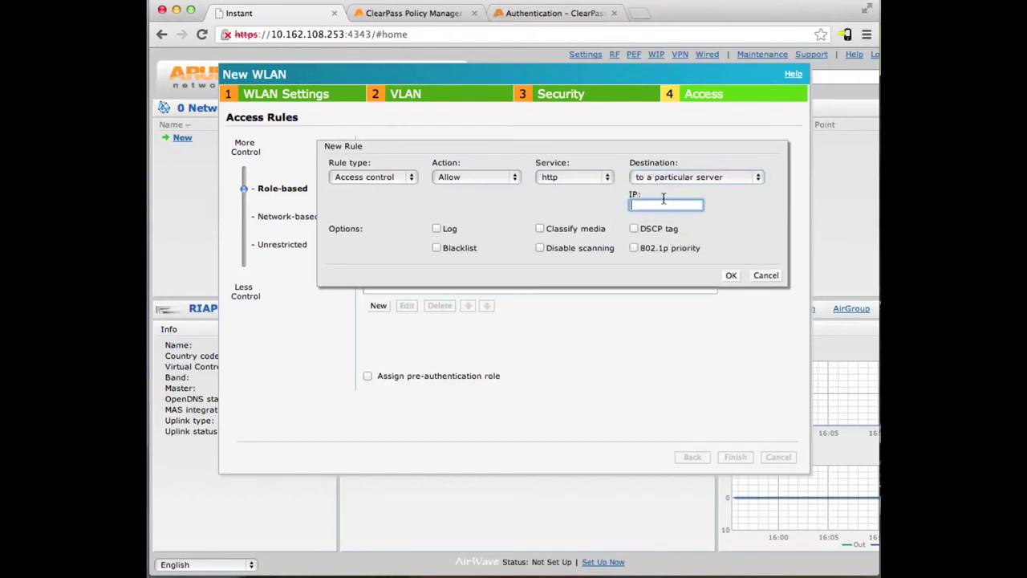
text(10.162.111.109)
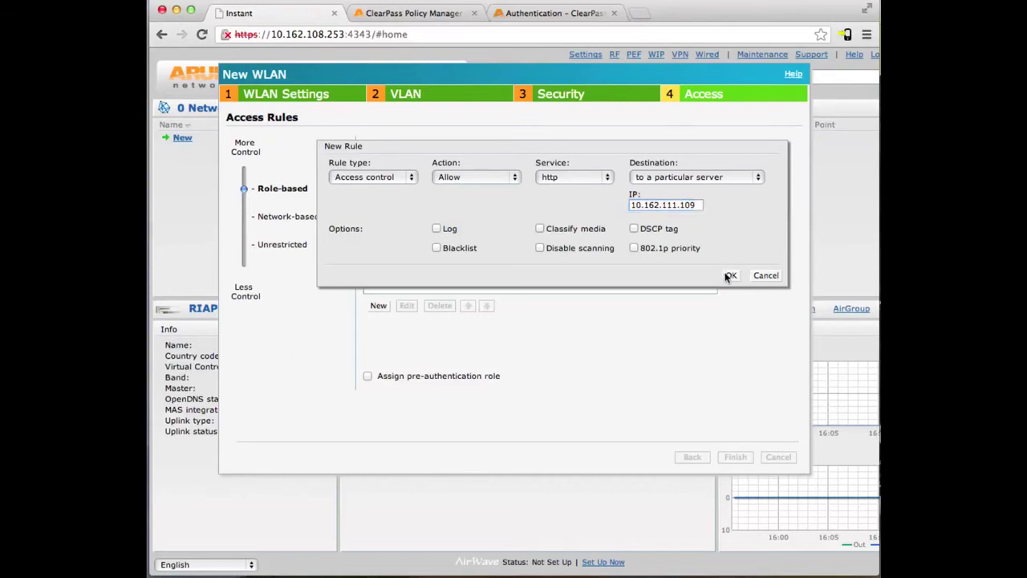
click(730, 275)
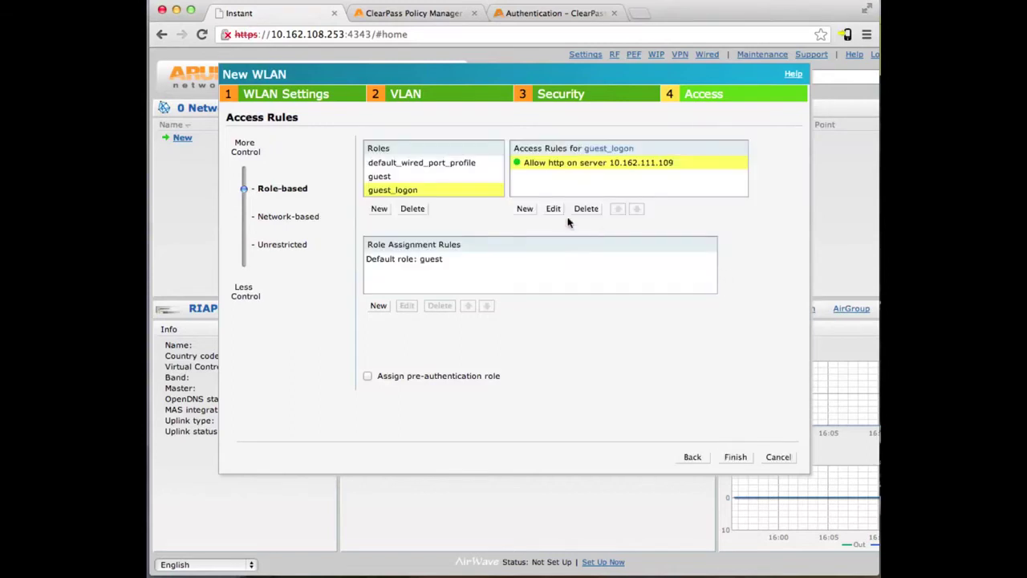
Add a matching rule allowing https to the same server.
click(525, 208)
click(555, 176)
click(572, 188)
click(731, 275)
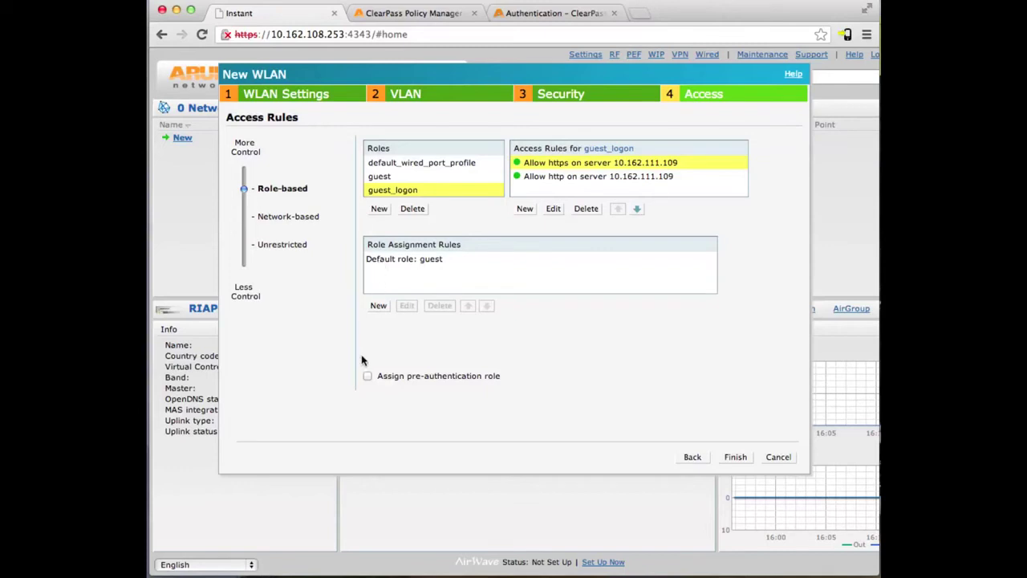
Assign guest_logon as the pre-authentication role and finish the guest WLAN.
click(367, 375)
click(542, 377)
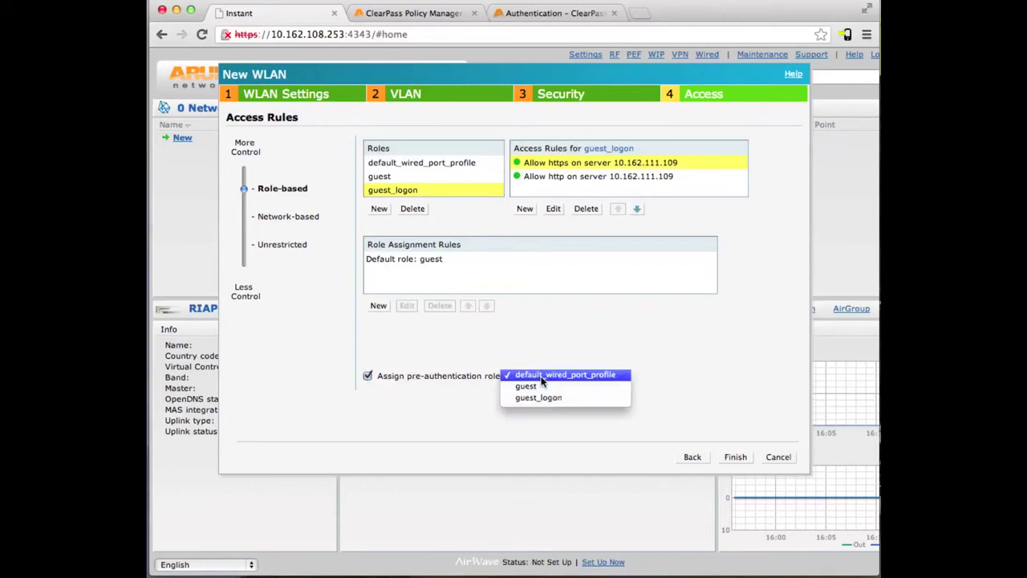
click(545, 399)
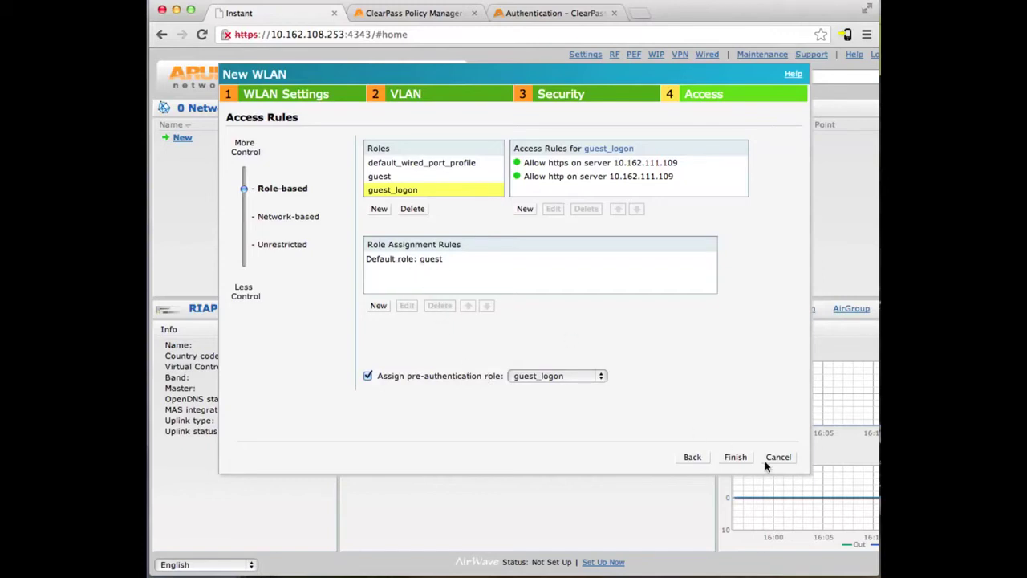
click(736, 457)
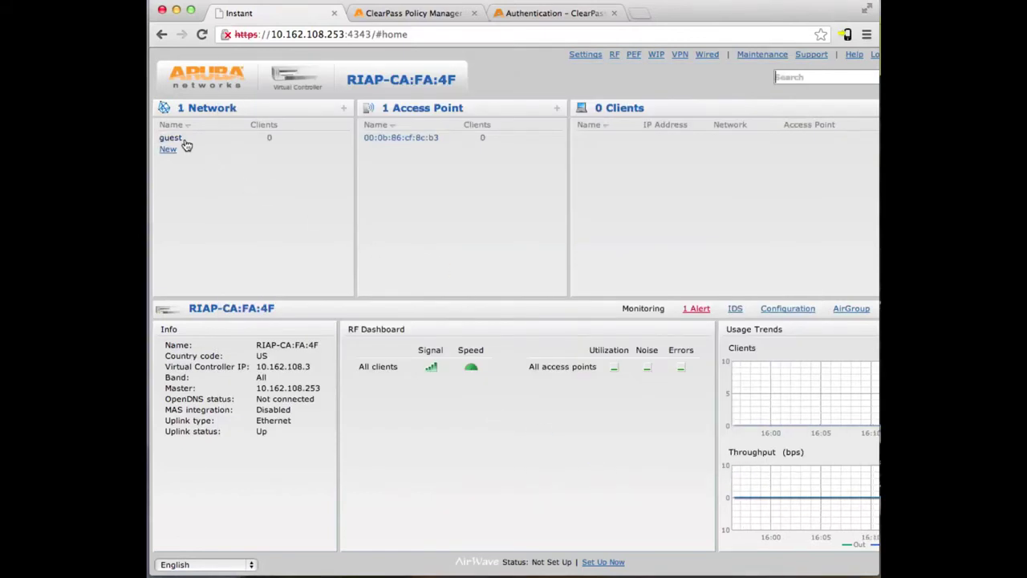
Under Web Logins, add and save a web login 'Login' with page name 'login'.
click(510, 16)
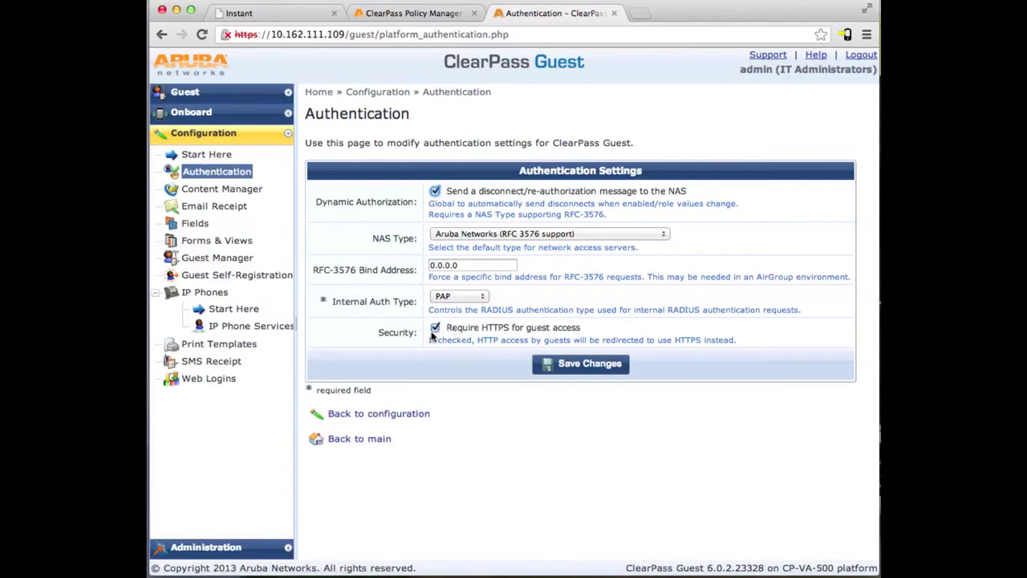
click(211, 377)
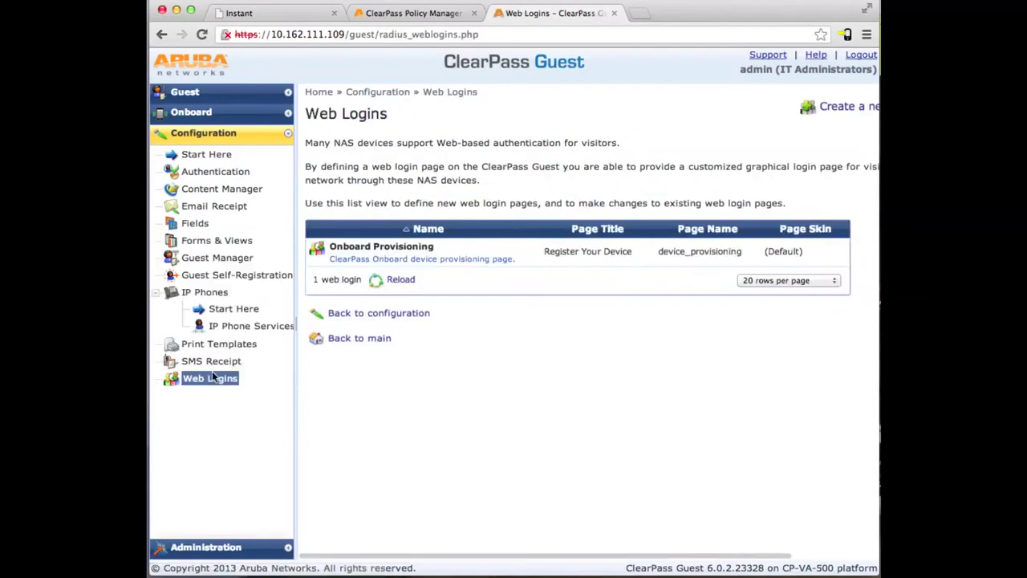
click(823, 109)
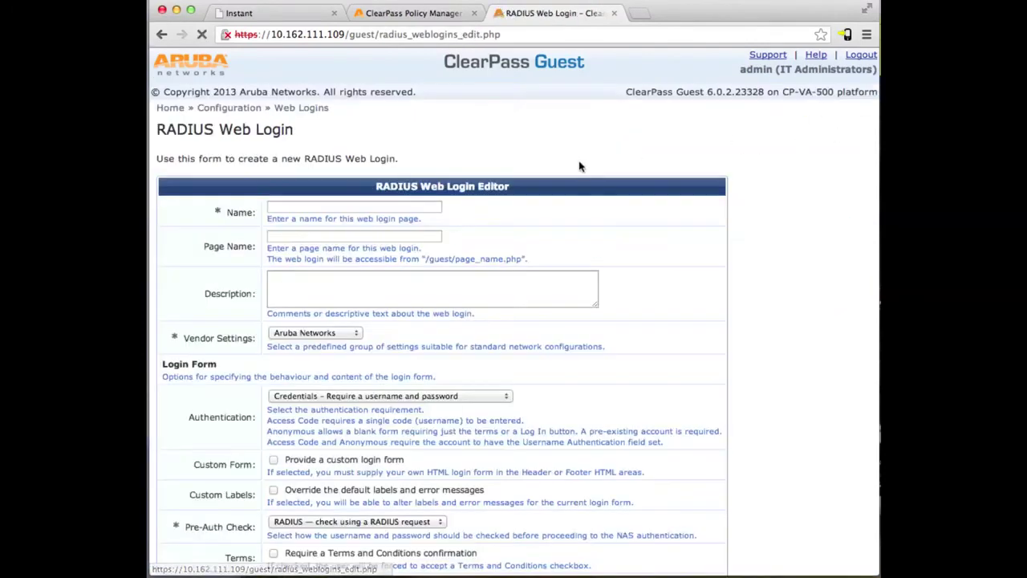
text(Login)
key(Tab)
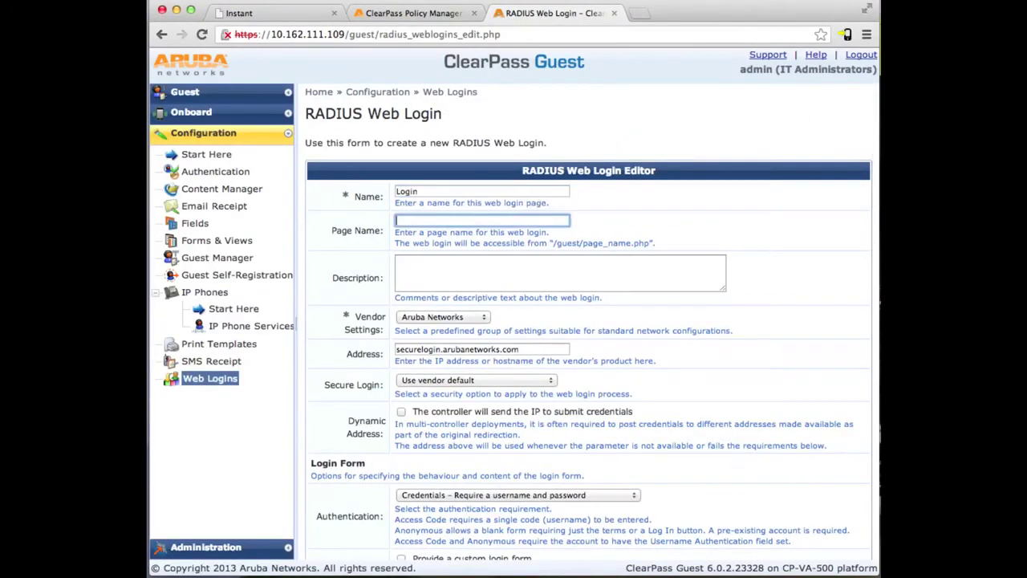
text(login)
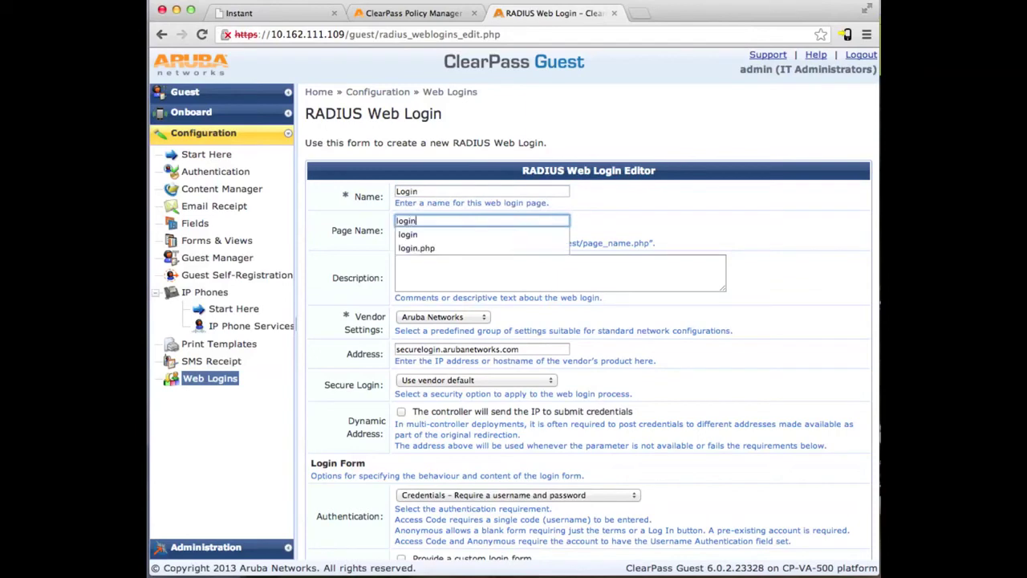
click(584, 206)
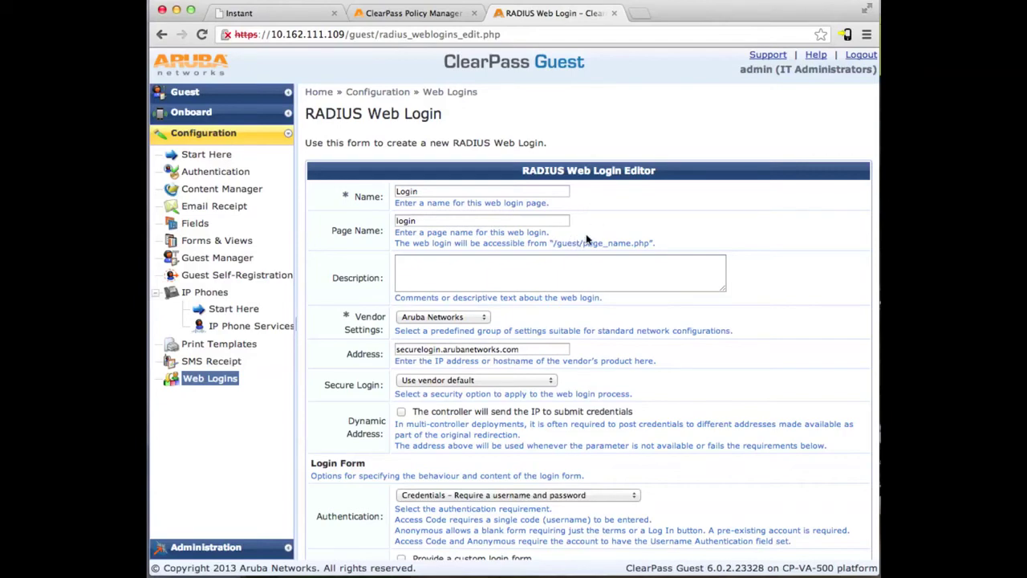
scroll(586, 238, down, 20)
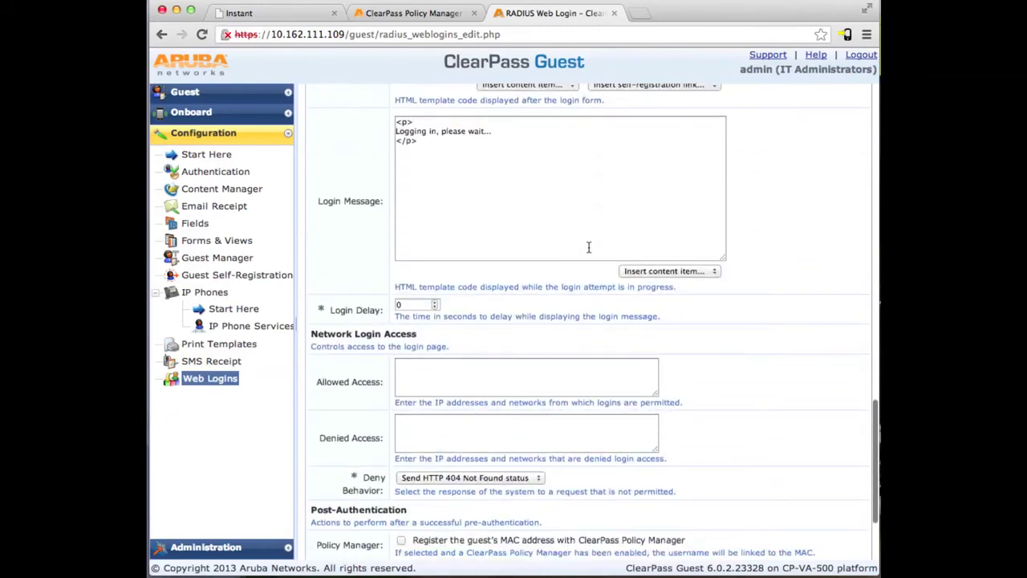
click(554, 442)
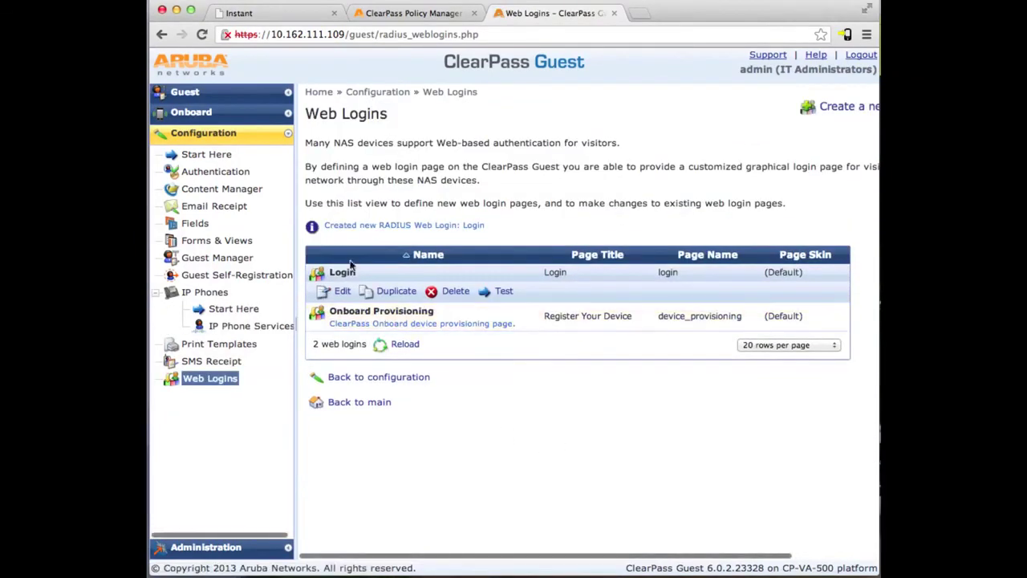
Start a new guest account and enter the visitor's name, company and e-mail address.
click(204, 95)
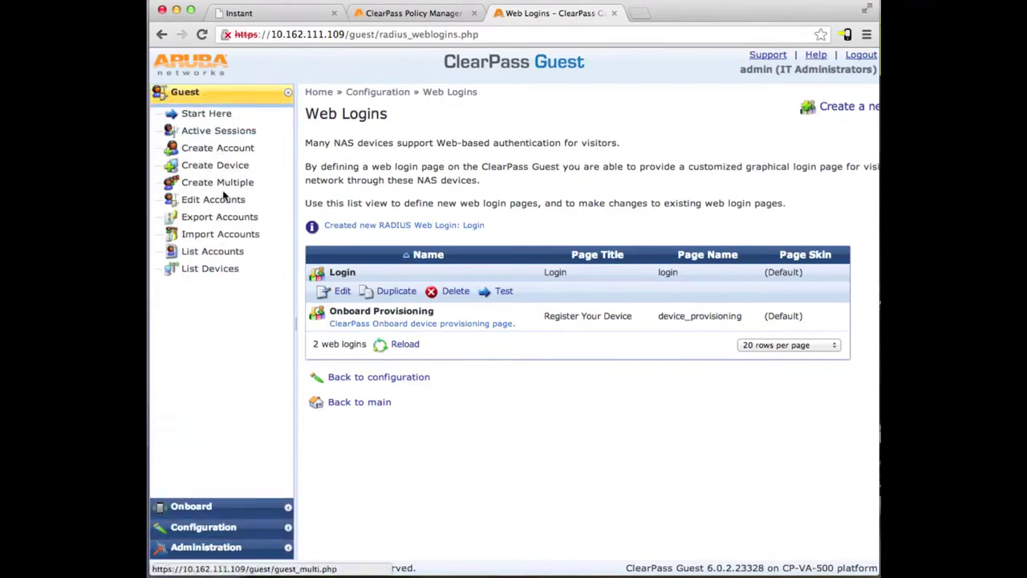
click(193, 152)
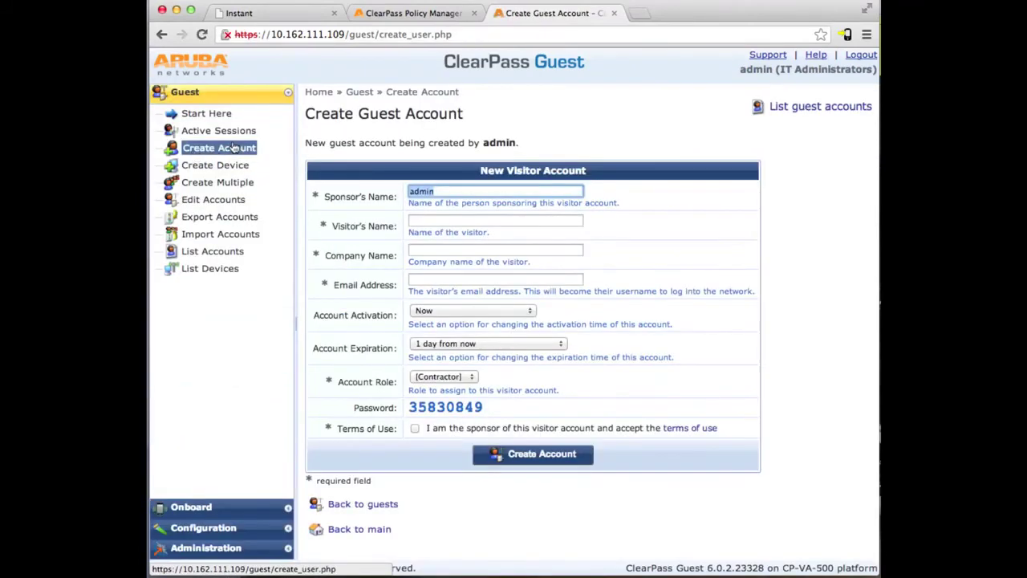
click(449, 222)
text(test user)
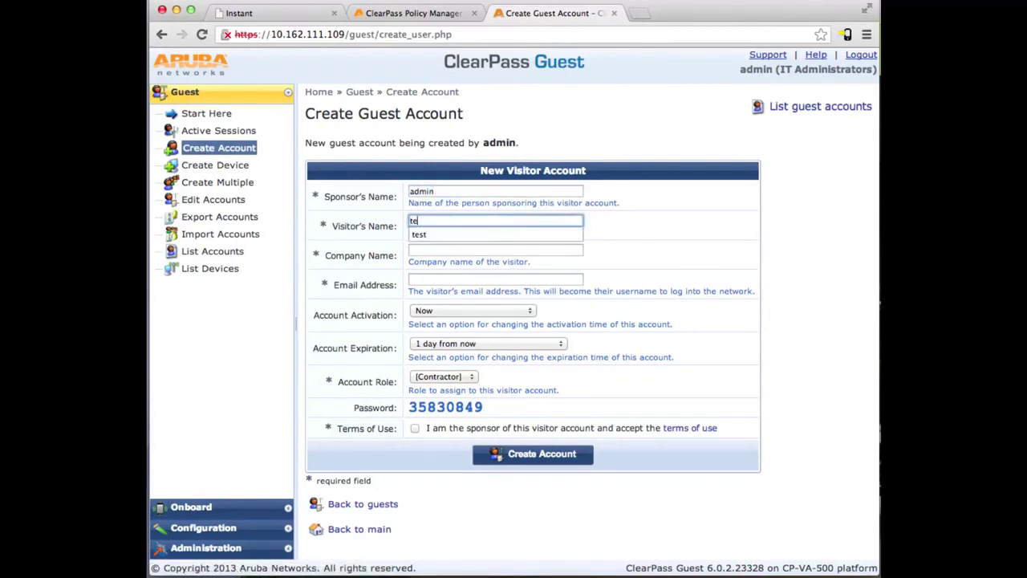
key(Tab)
text(Test Company)
key(Tab)
text(user@company.com)
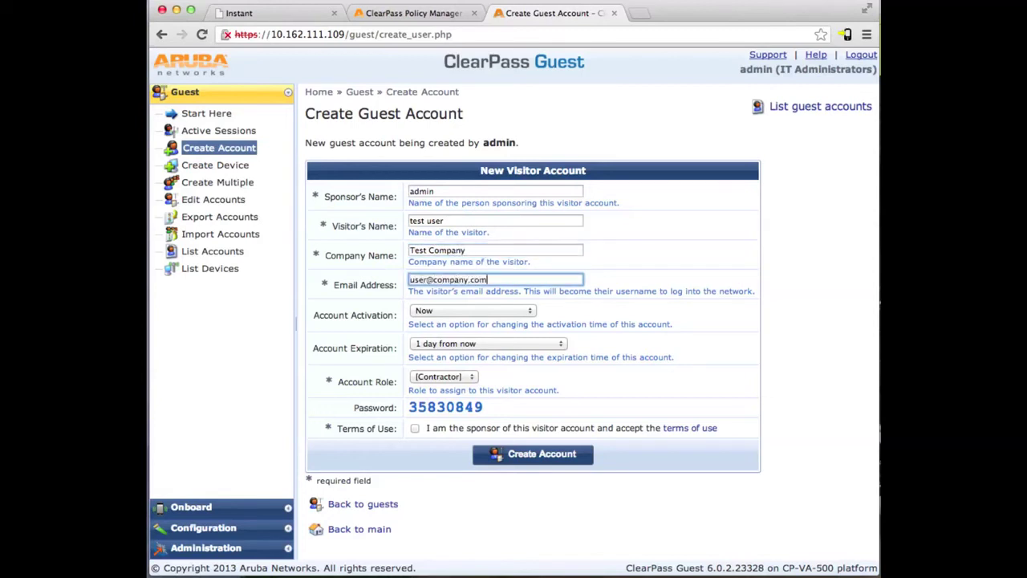
Assign the [Guest] role, accept the terms, create the account, and open Policy Manager.
click(465, 379)
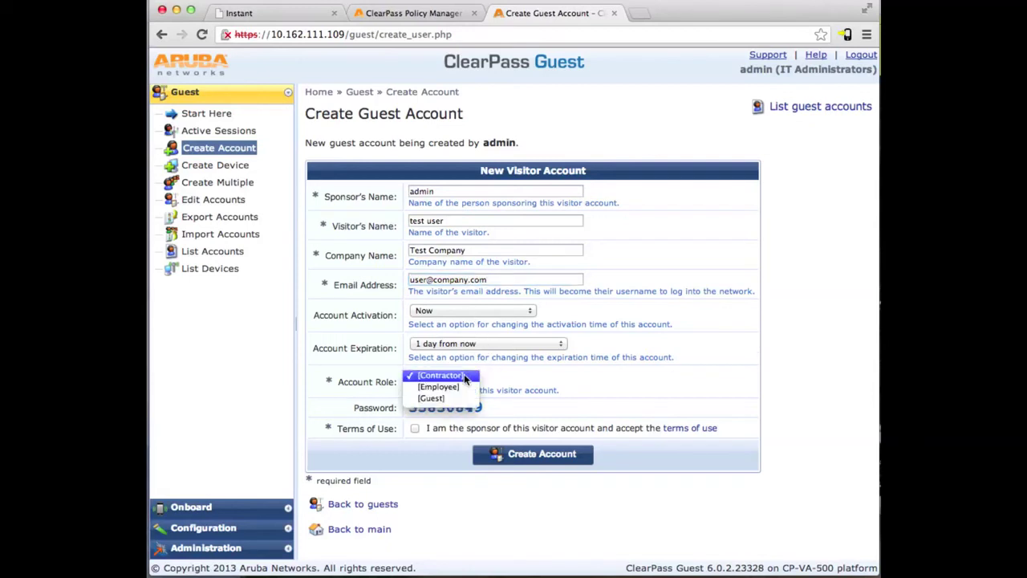
click(461, 398)
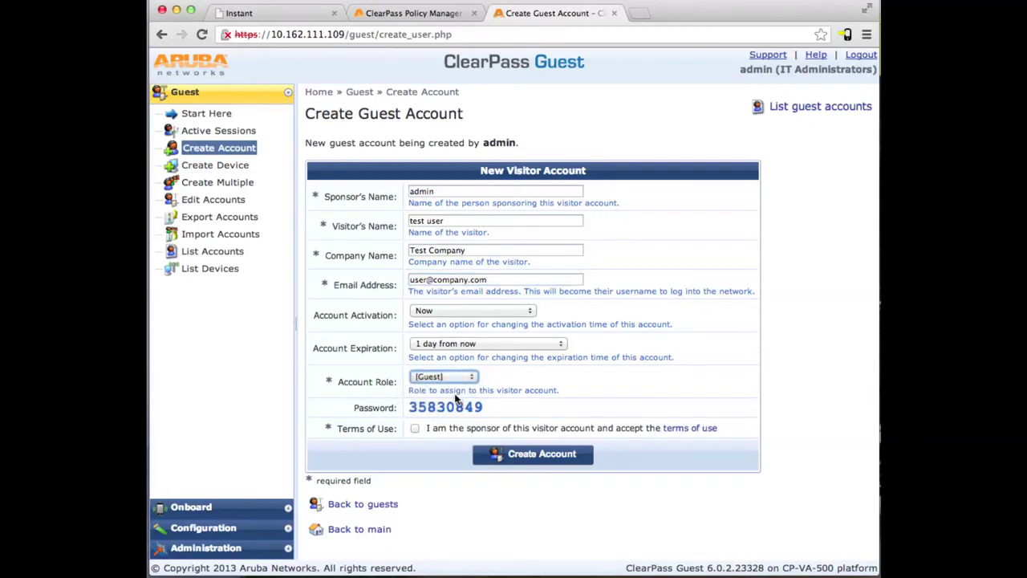
click(415, 428)
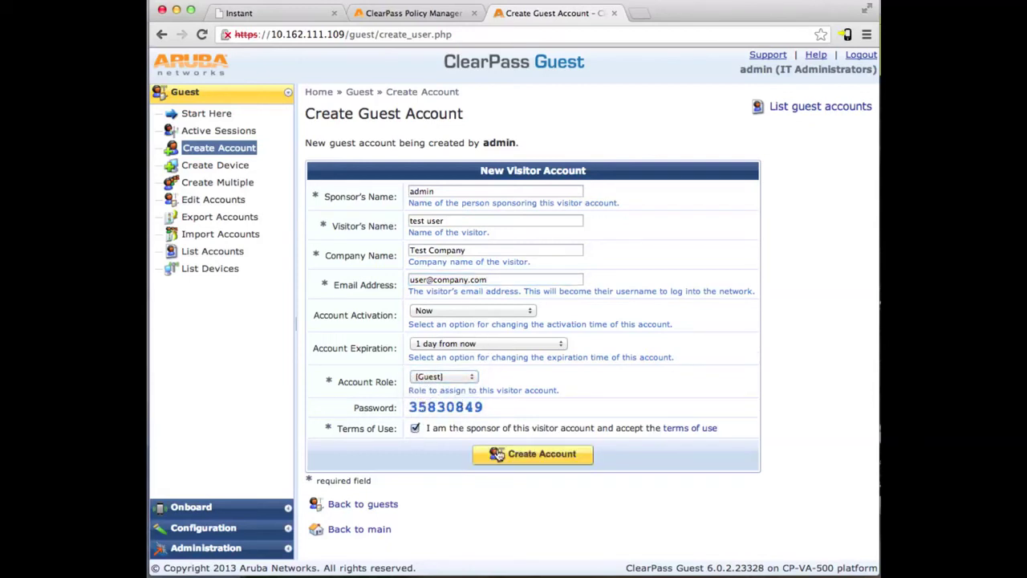
click(534, 455)
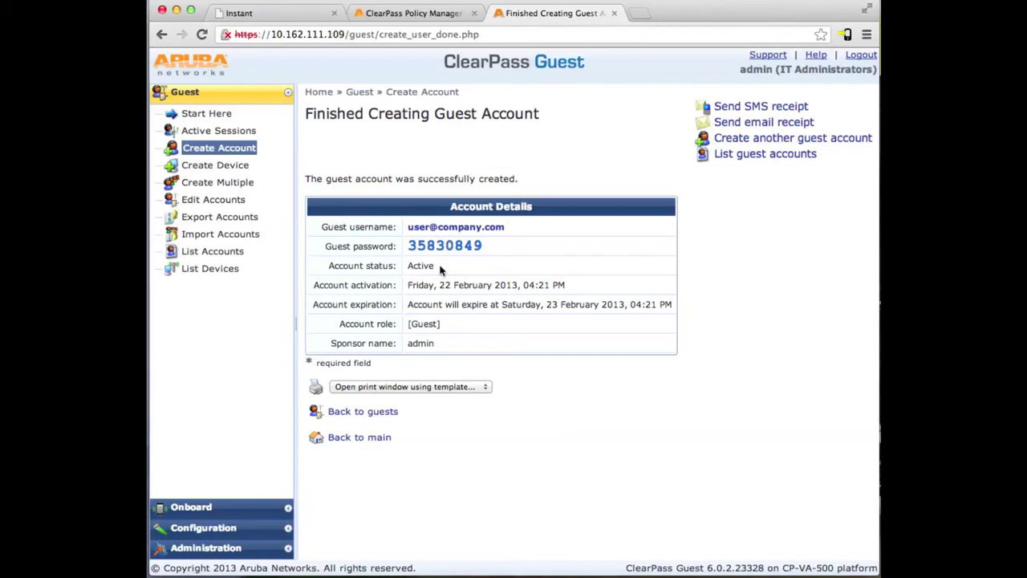
click(434, 11)
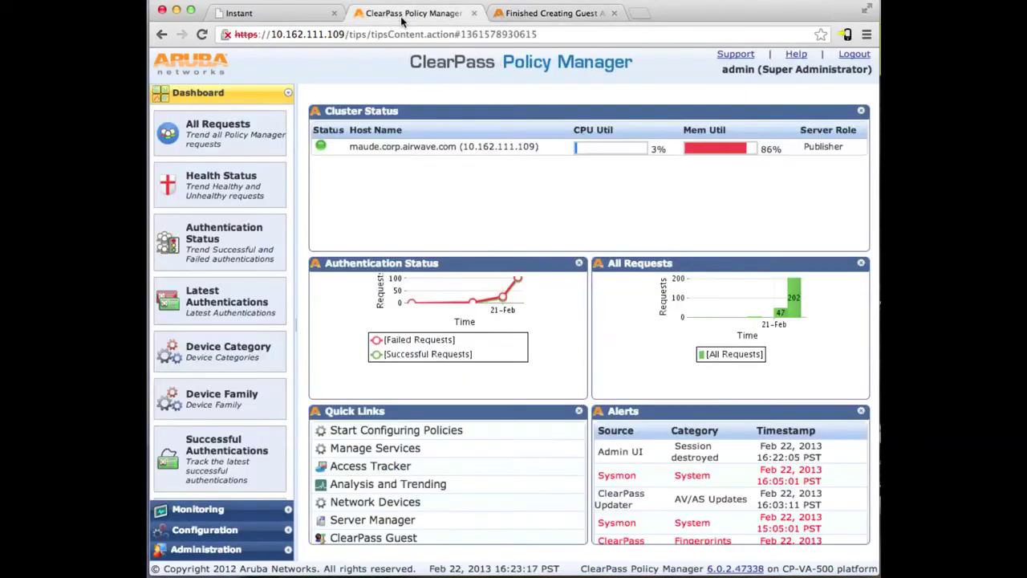
Start a new network device named 'IAP Cluster' with IP address 10.162.108.3.
click(222, 530)
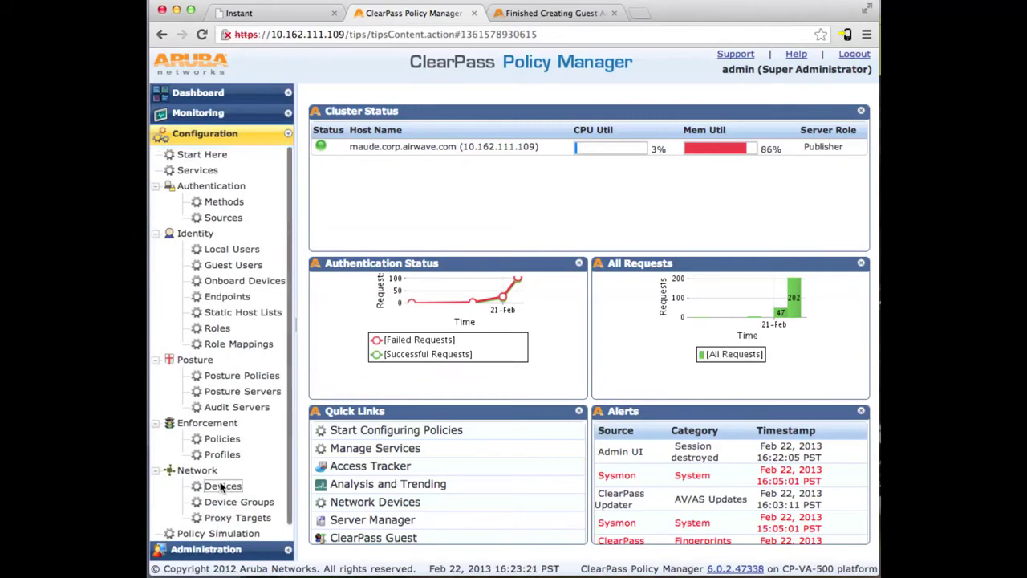
click(223, 486)
click(848, 110)
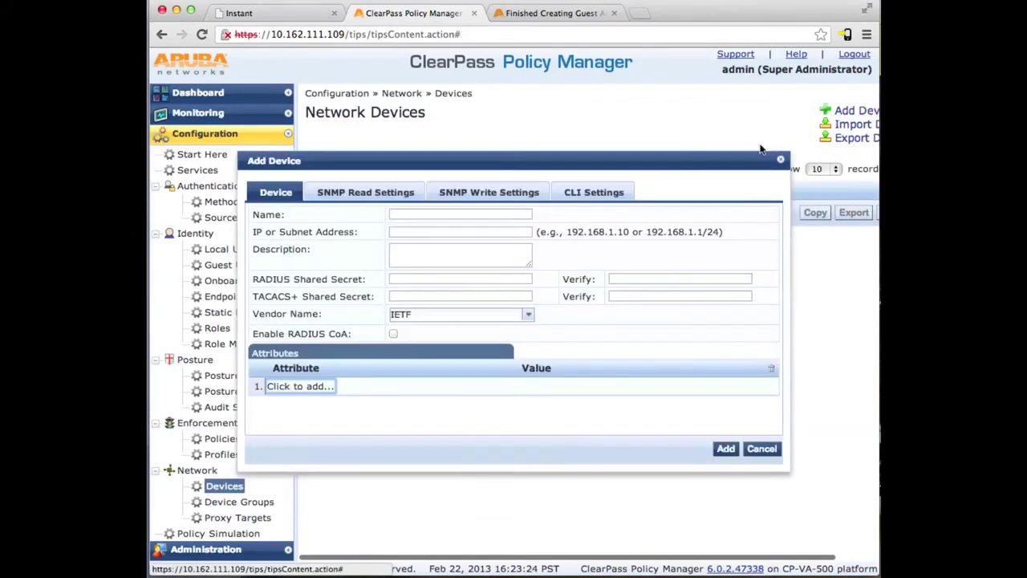
click(463, 214)
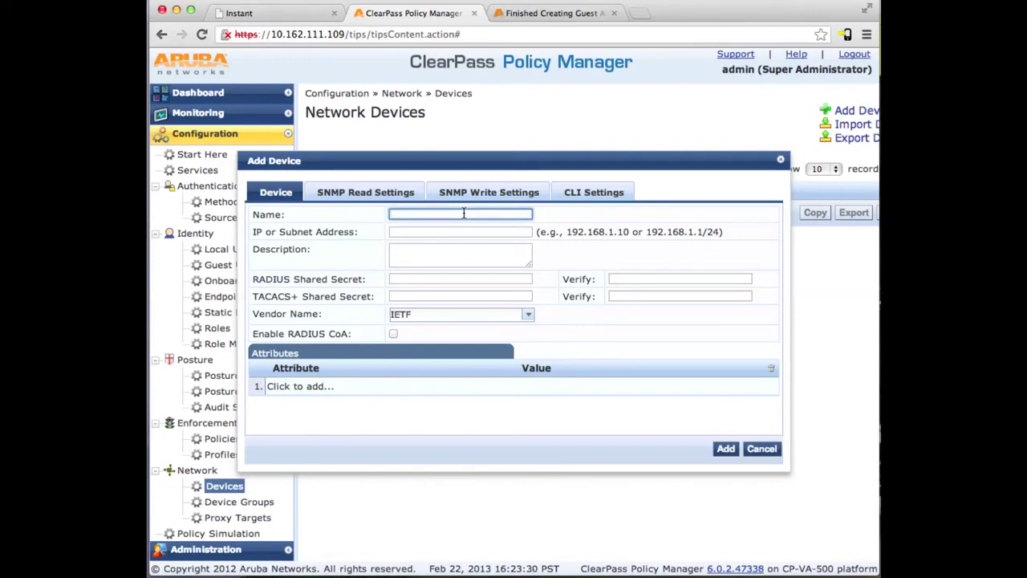
text(IAP Cluster)
key(Tab)
text(10.1)
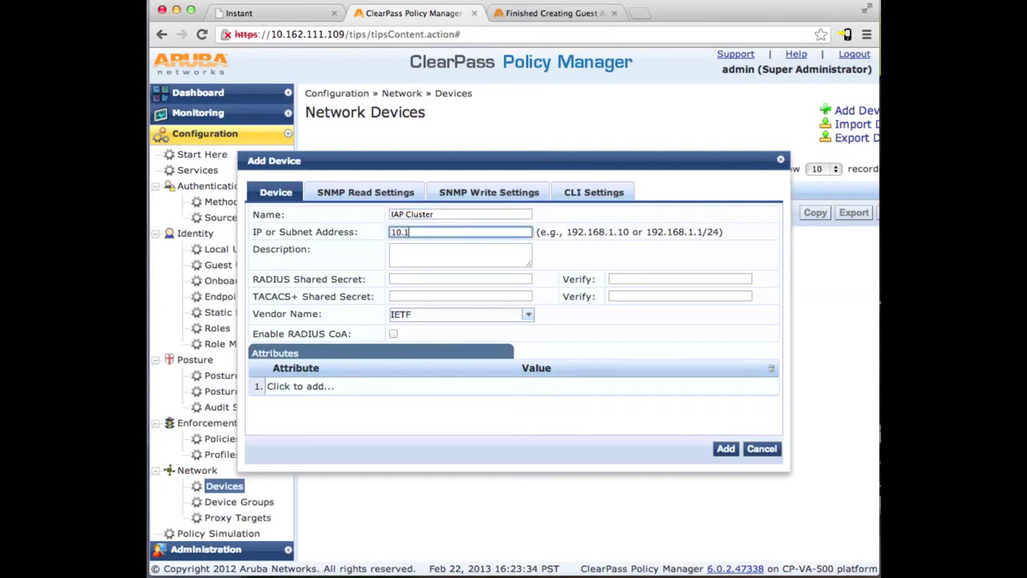
text(62.108.3)
Enter and confirm the RADIUS shared secret, choose vendor Aruba, enable RADIUS CoA, and add the device.
key(Tab)
key(Tab)
text(•••••••••••••••)
key(Tab)
text(•••••••••••••••)
key(Tab)
key(Tab)
key(Tab)
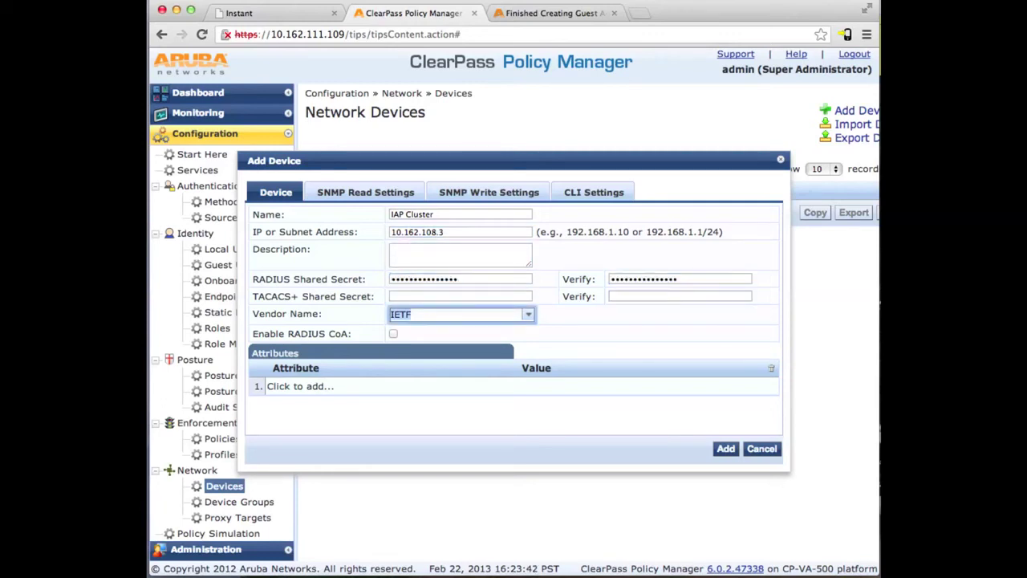
text(Aru)
key(Return)
click(393, 334)
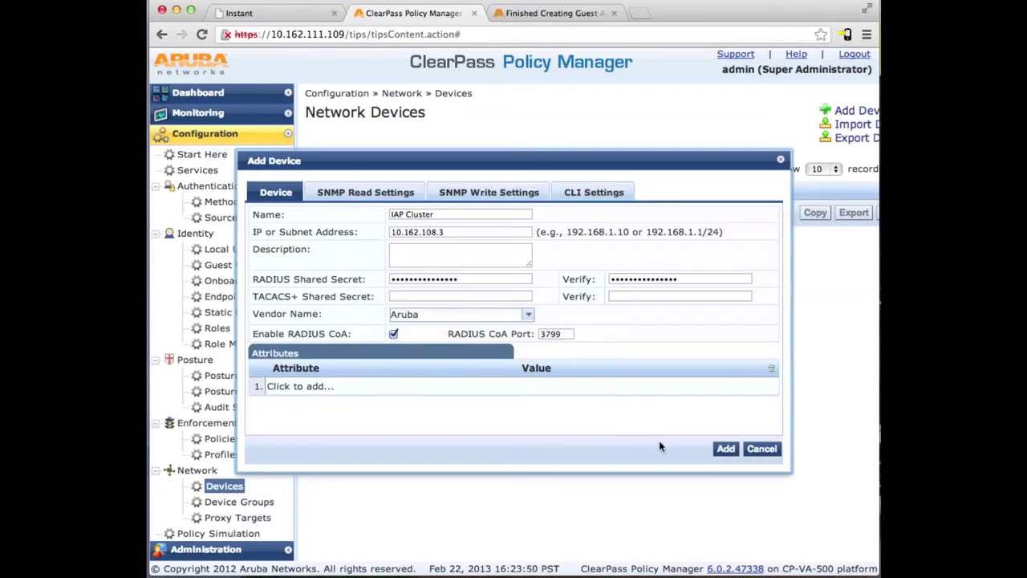
click(724, 450)
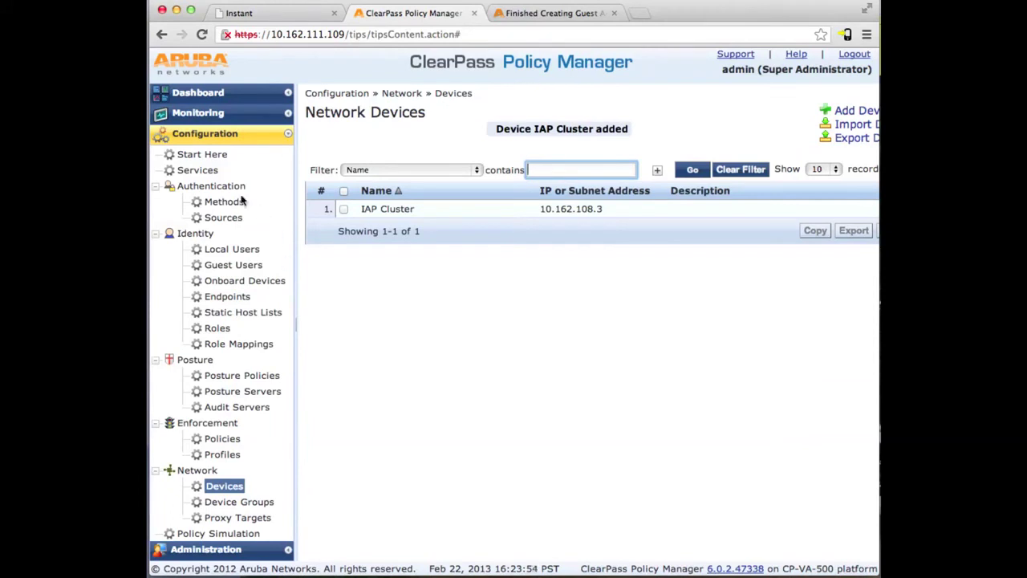
Set the Guest Access service's third rule so Aruba-Essid-Name equals 'guest', then save the service.
click(194, 170)
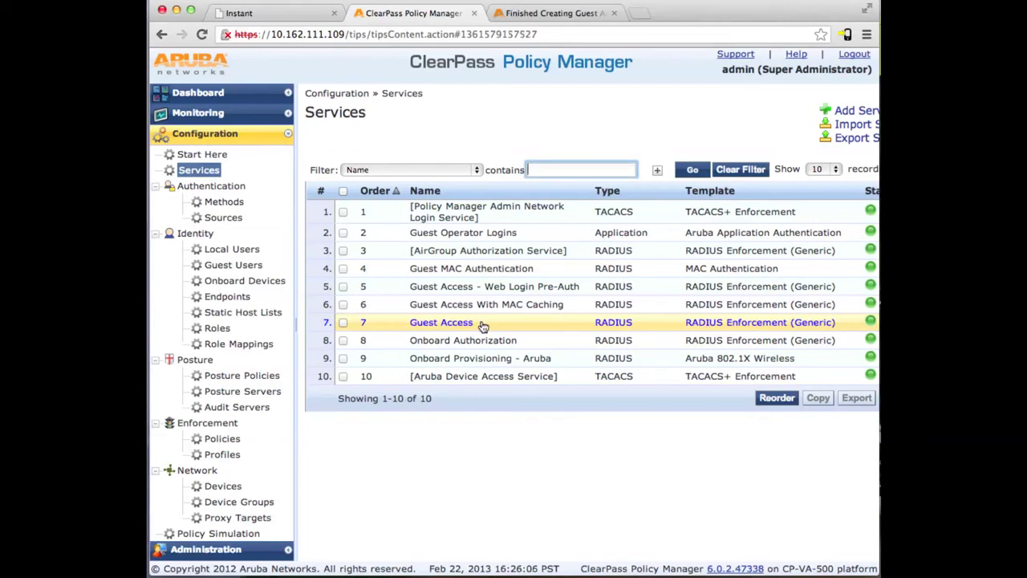
click(442, 322)
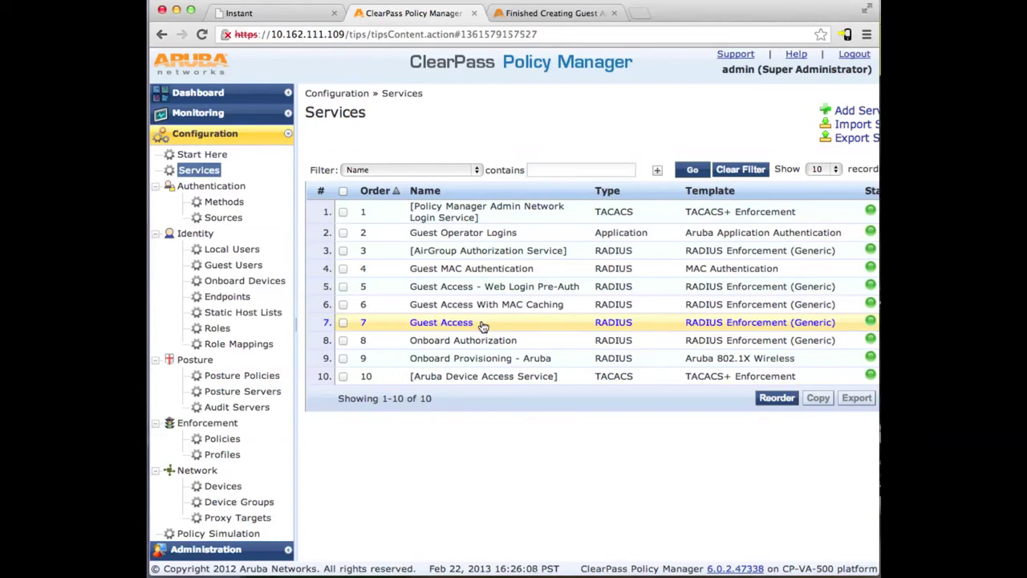
click(409, 144)
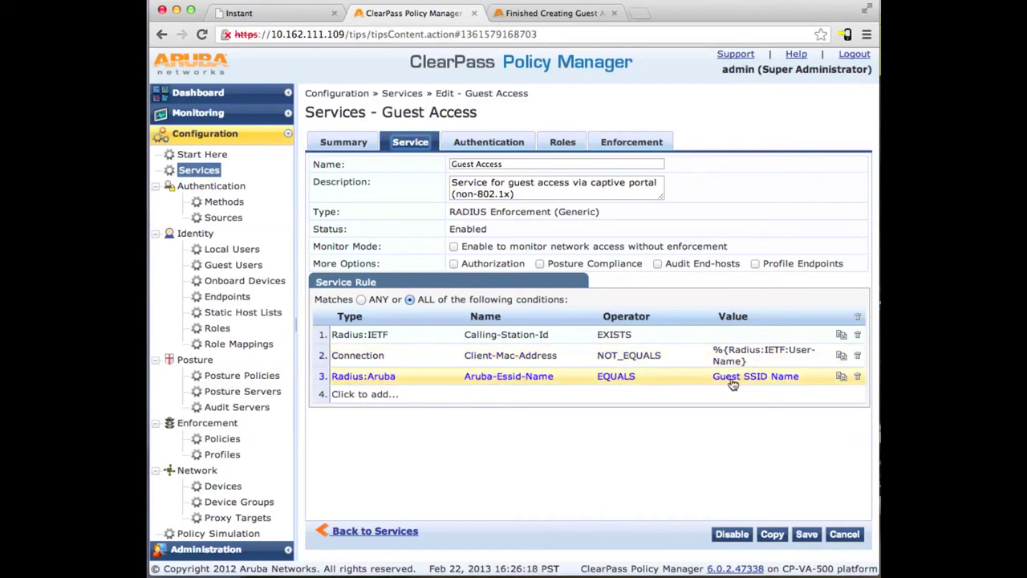
click(733, 385)
drag(848, 376, 775, 375)
text(Guest)
key(BackSpace)
key(BackSpace)
key(BackSpace)
key(BackSpace)
key(BackSpace)
text(guest)
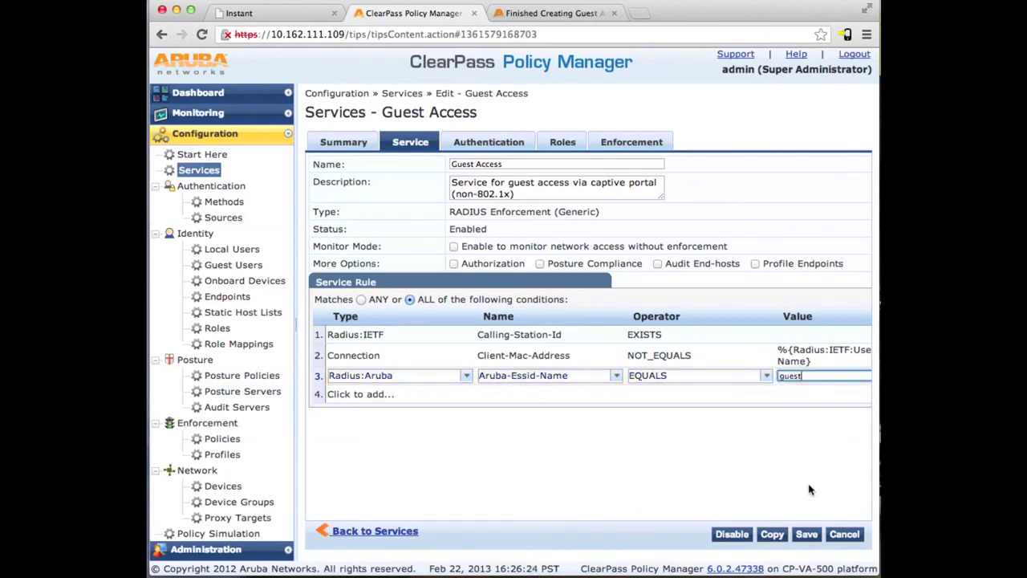
click(807, 535)
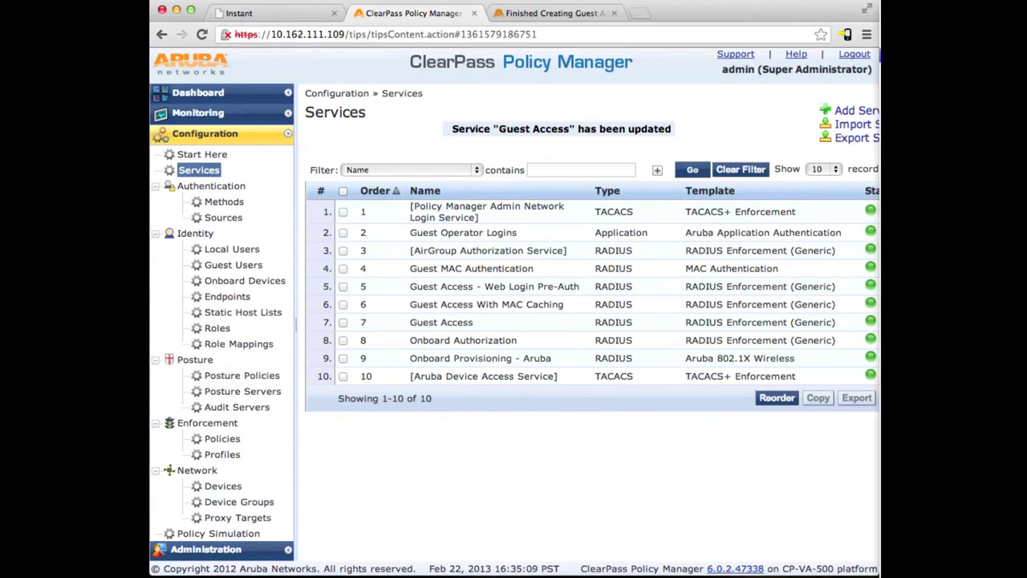
Browse to google.com in a new tab to reach the captive portal login.
click(636, 16)
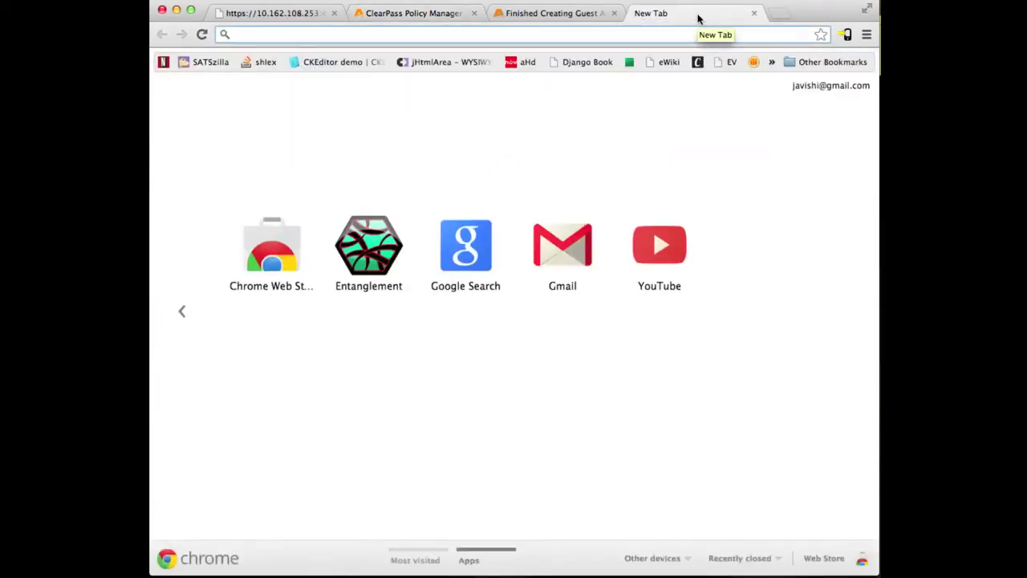
text(google.com)
key(Return)
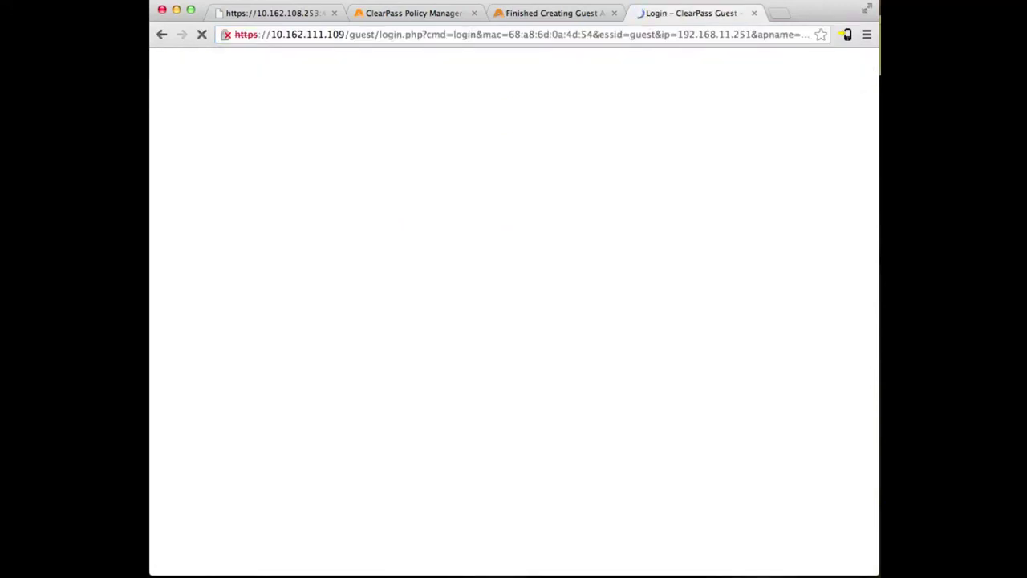
Log in on the portal with the saved guest username and the pasted guest password.
click(289, 179)
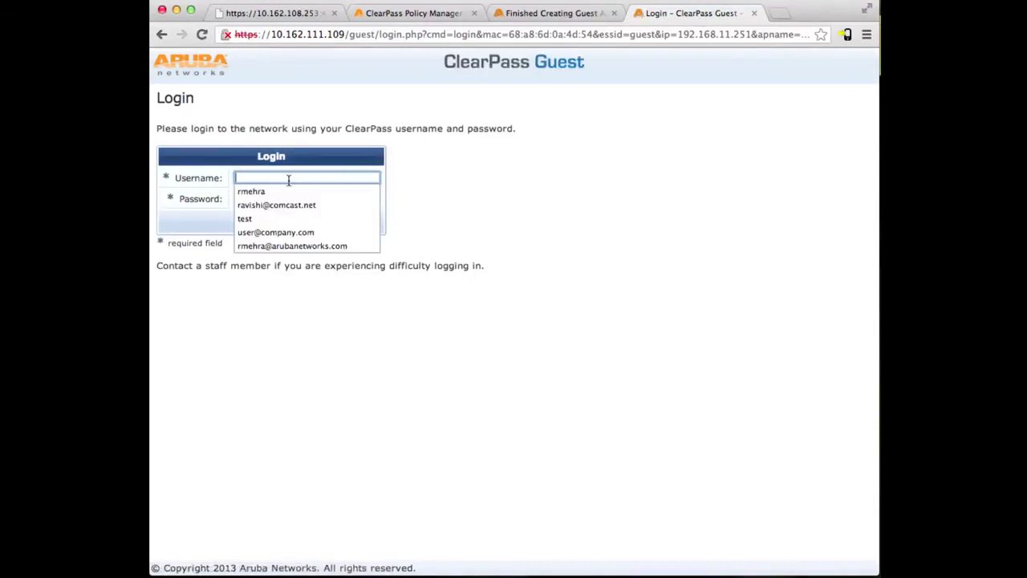
text(us)
key(Down)
key(Return)
key(Tab)
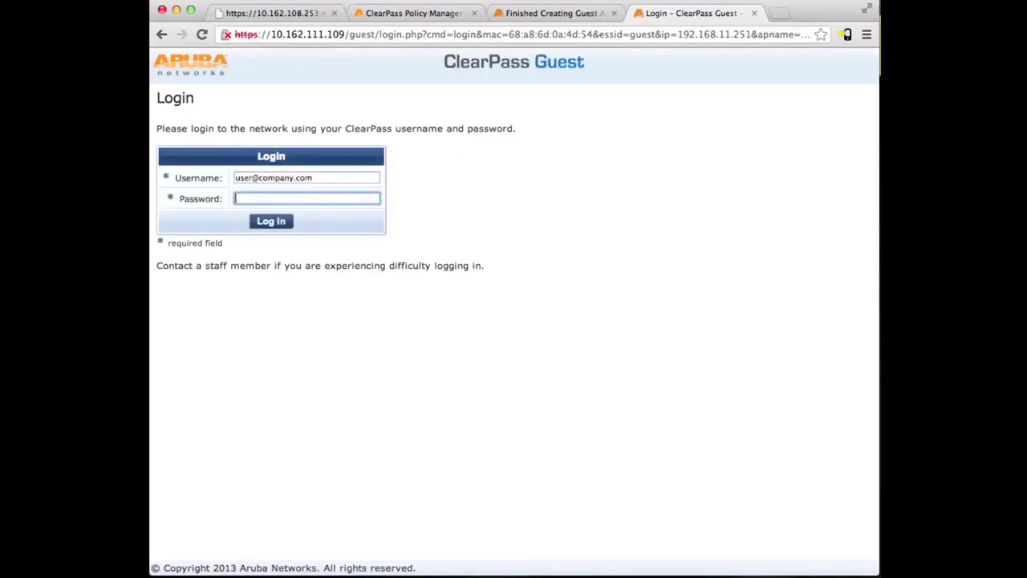
key(super+v)
click(267, 222)
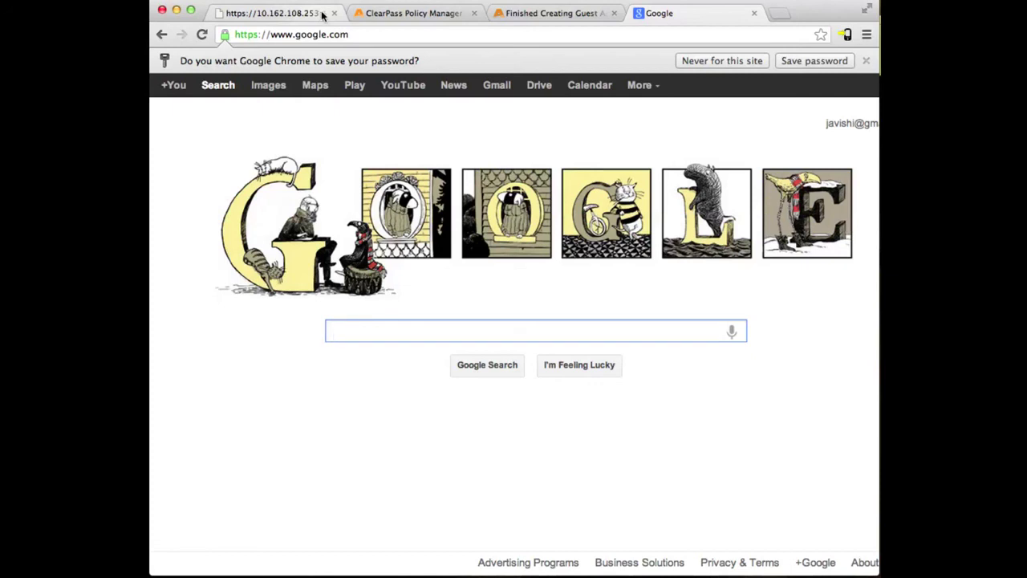
Refresh the Access Tracker to see the guest's two accepted RADIUS requests, then return to the Instant tab.
click(372, 15)
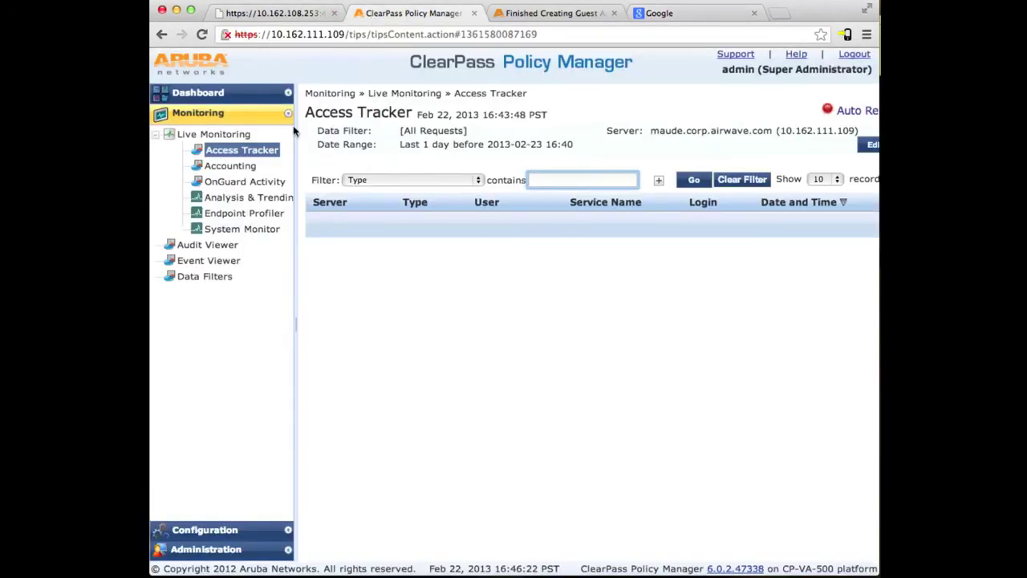
click(237, 157)
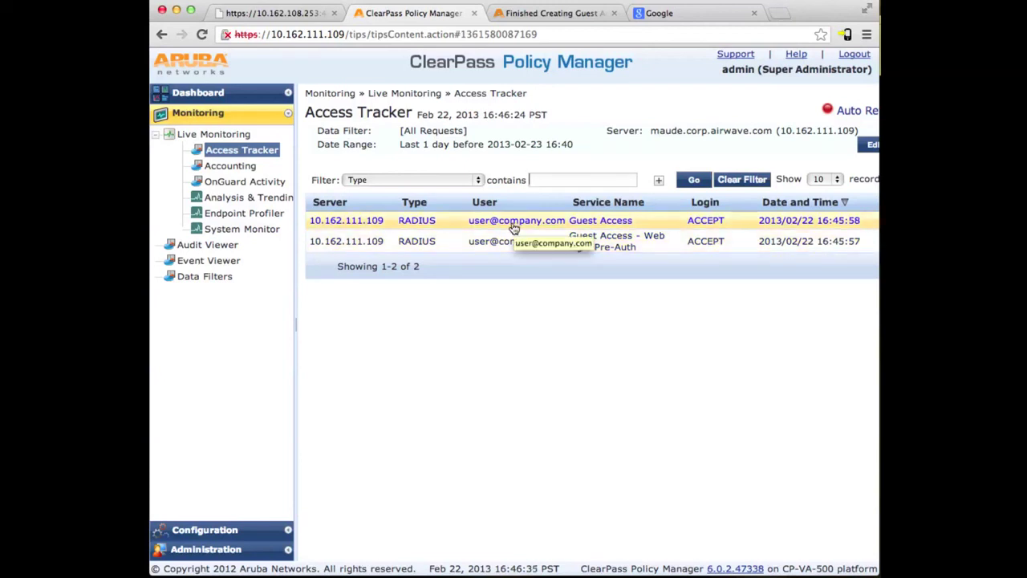
click(315, 20)
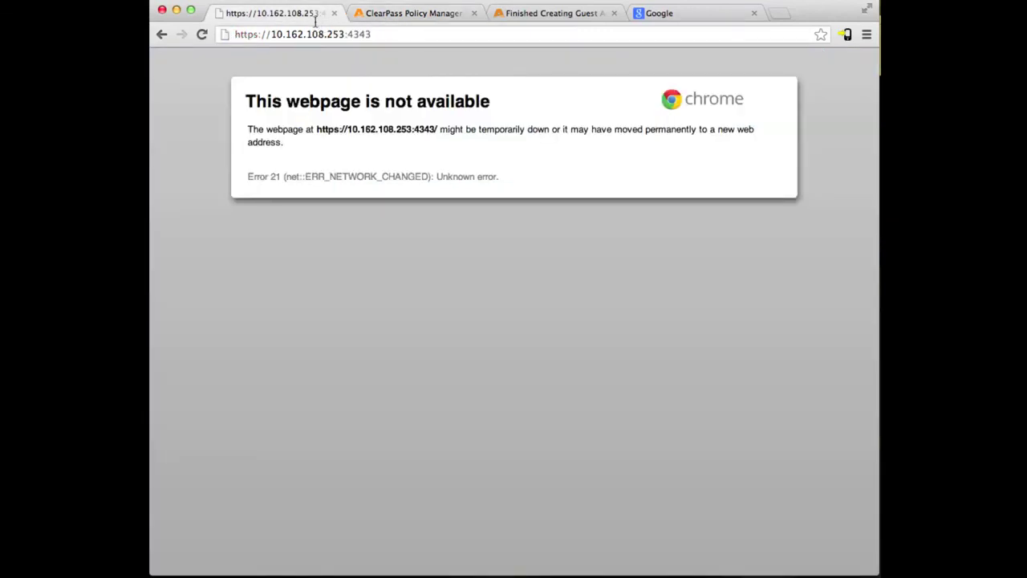
Reload the Instant dashboard and view the details of the client on the guest network.
click(310, 34)
key(Return)
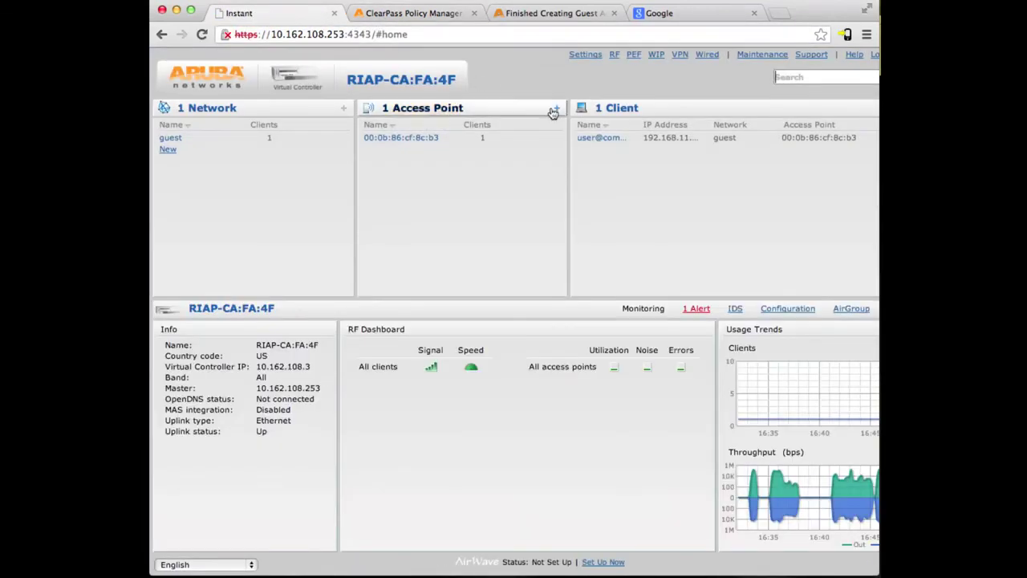
click(594, 141)
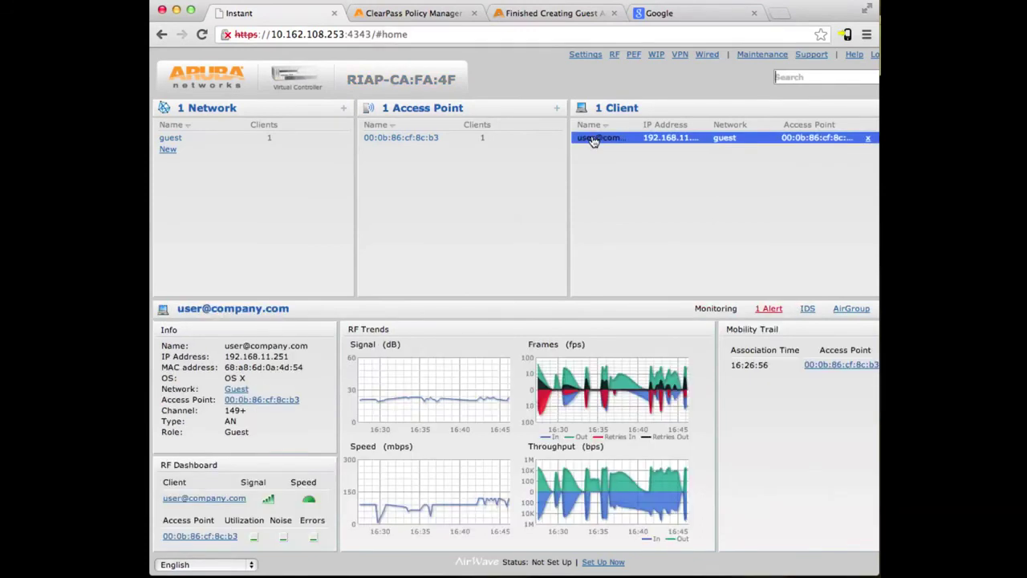